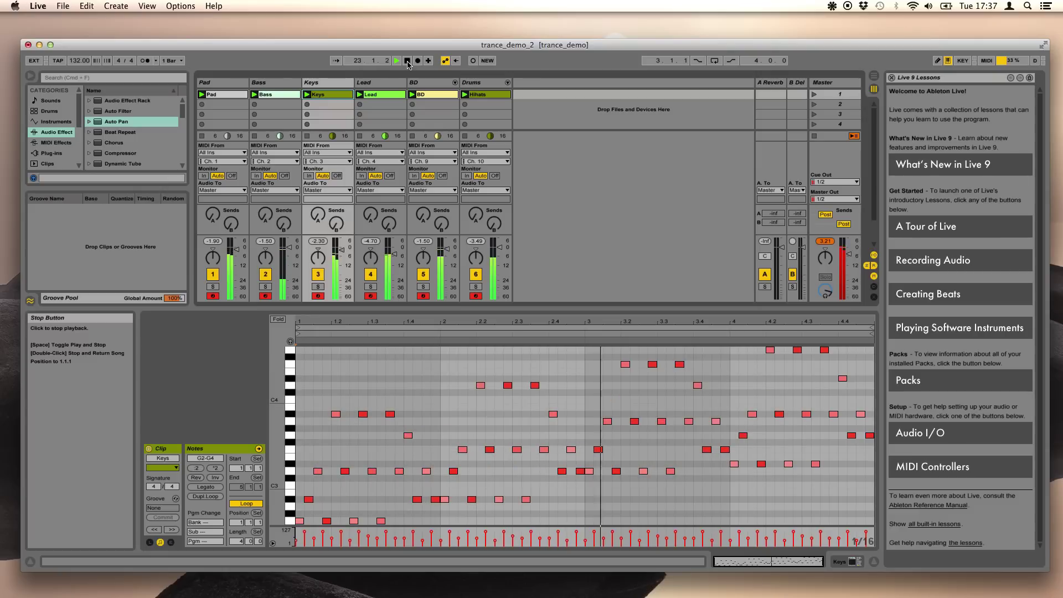
Stop the trance_demo playback in Ableton Live
{"action": "left_click", "coordinate": [408, 62]}
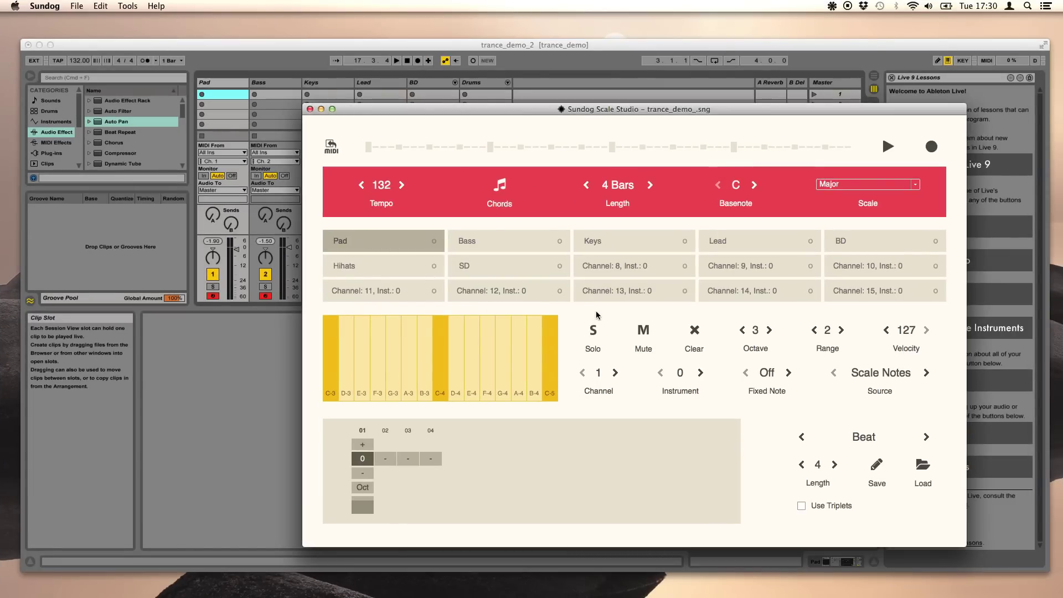
{"action": "key", "text": "super+comma"}
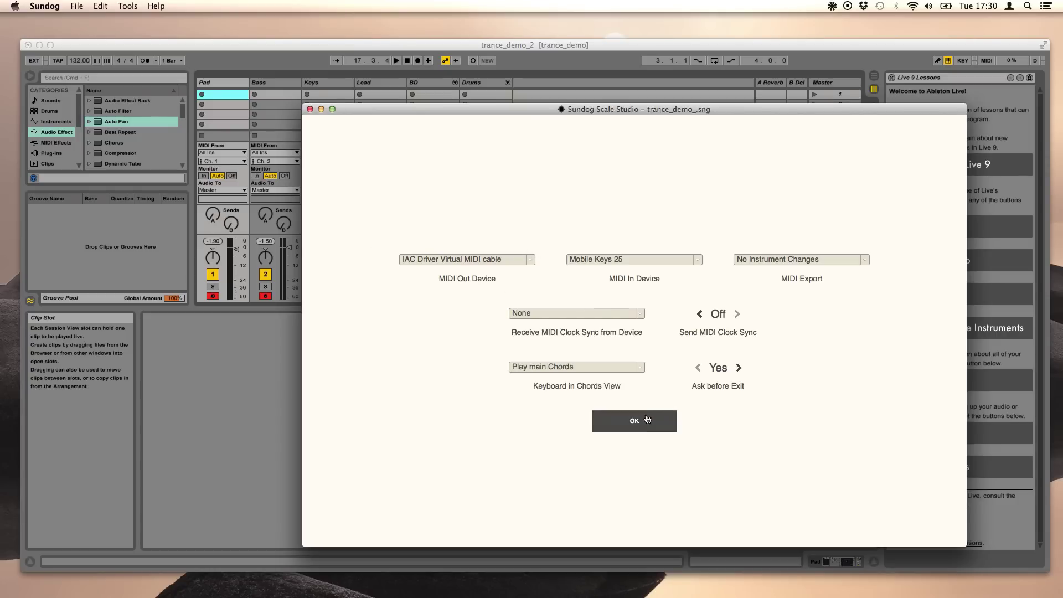
{"action": "left_click", "coordinate": [639, 422]}
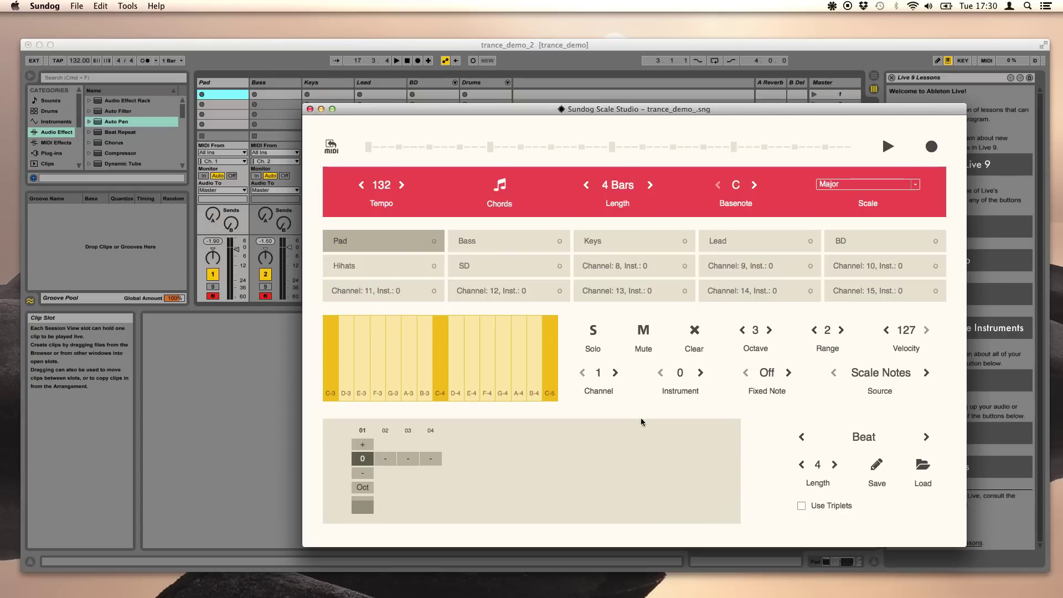
Switch from the Pad track to the Bass track and audition it on C-3
{"action": "left_click", "coordinate": [444, 325]}
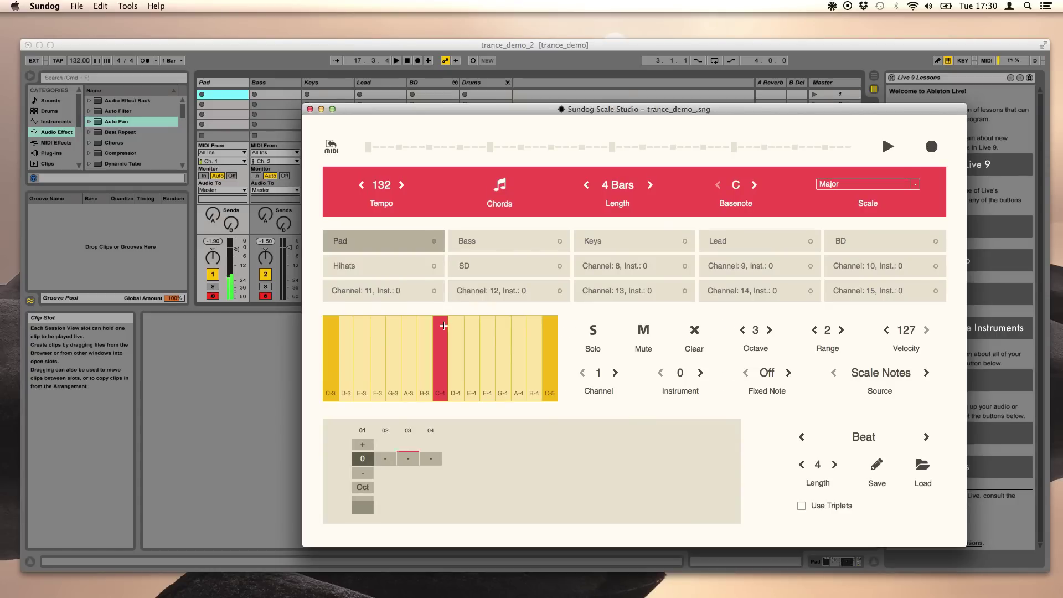
{"action": "left_click", "coordinate": [498, 237]}
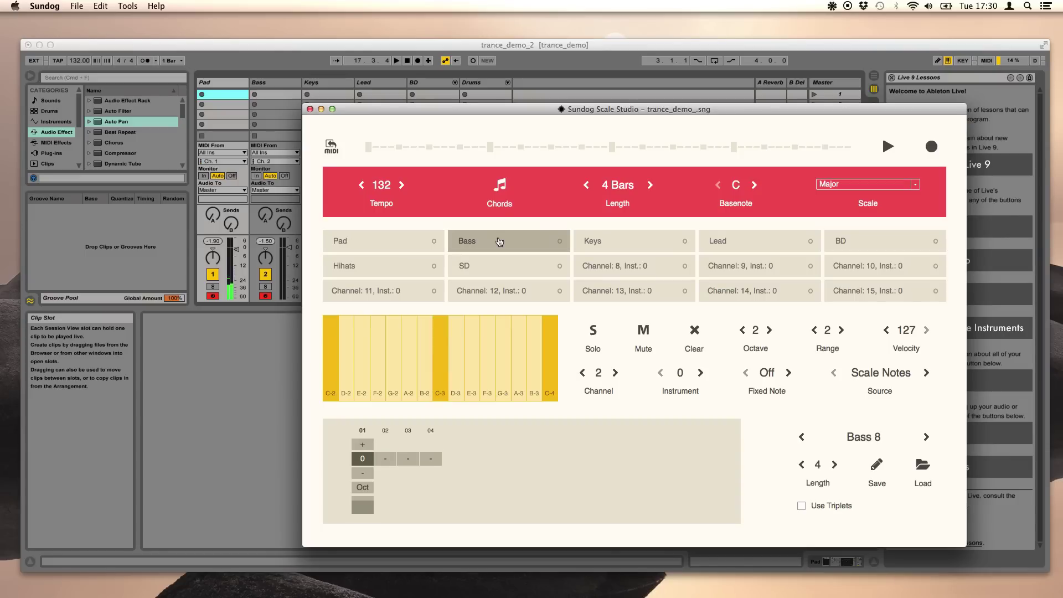
{"action": "left_click", "coordinate": [441, 325]}
Add a +1 note on step 03 of the Bass pattern, auditioning it on C-3 and G-3
{"action": "left_click", "coordinate": [440, 364]}
{"action": "left_click", "coordinate": [505, 361]}
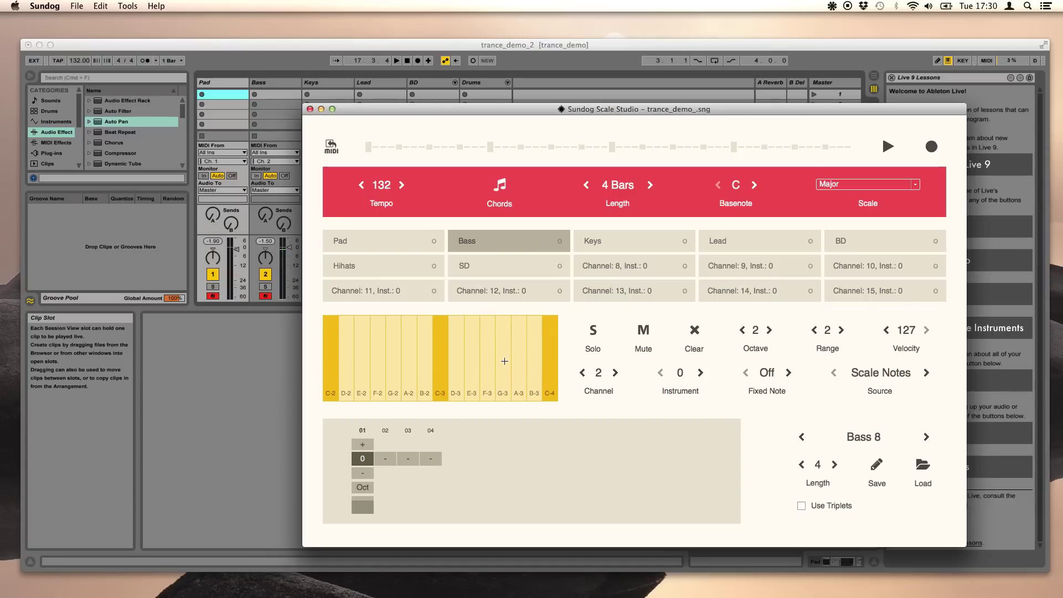
{"action": "left_click", "coordinate": [415, 461]}
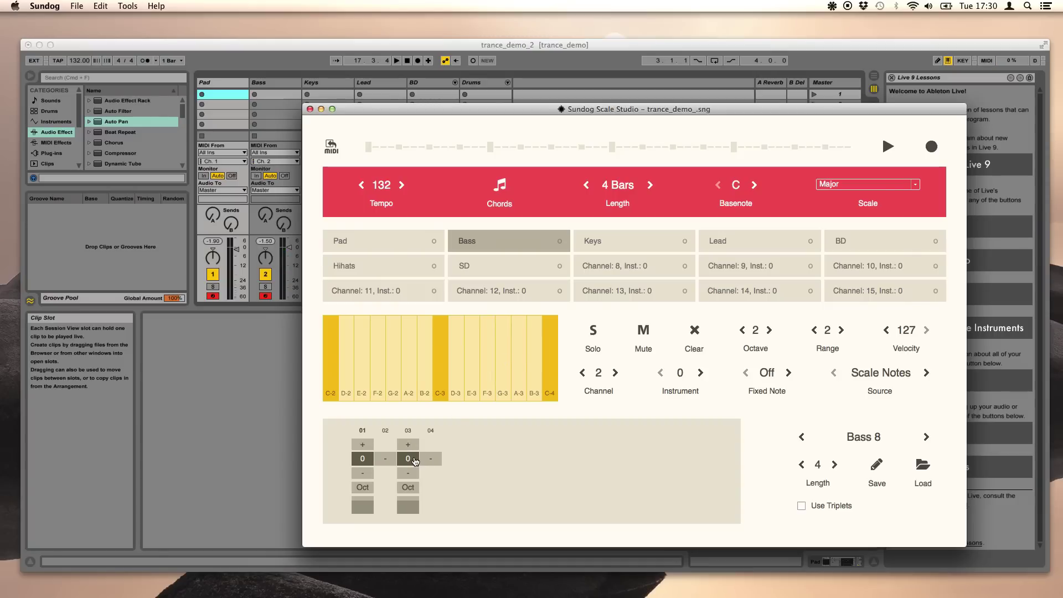
{"action": "left_click", "coordinate": [445, 363]}
Try a 6-step Bass pattern with an extra note on step 05, auditioning C-3 to B-3
{"action": "left_click", "coordinate": [834, 465]}
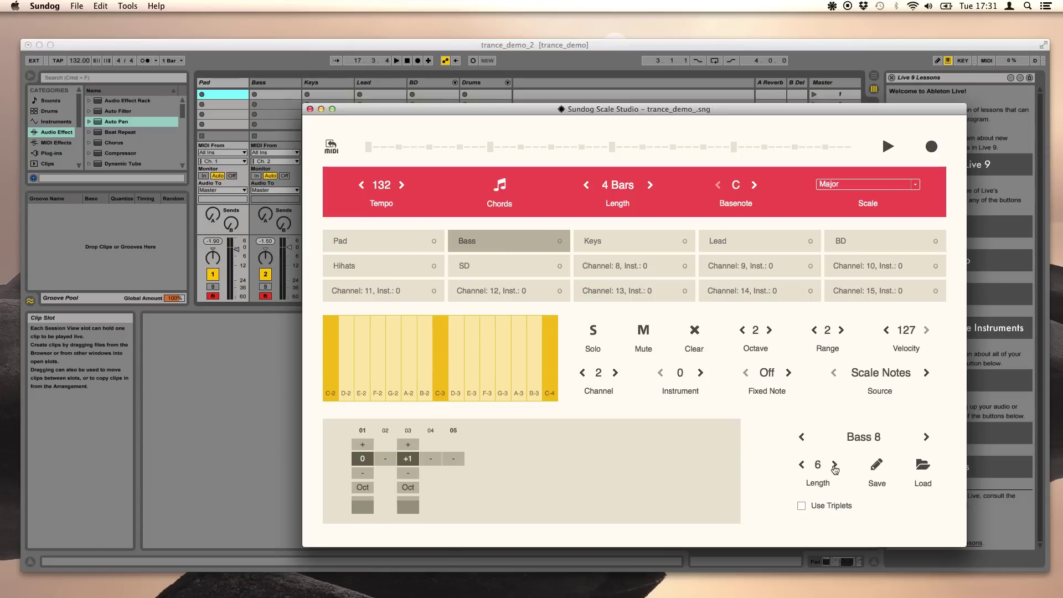
{"action": "left_click", "coordinate": [834, 465]}
{"action": "left_click", "coordinate": [454, 458]}
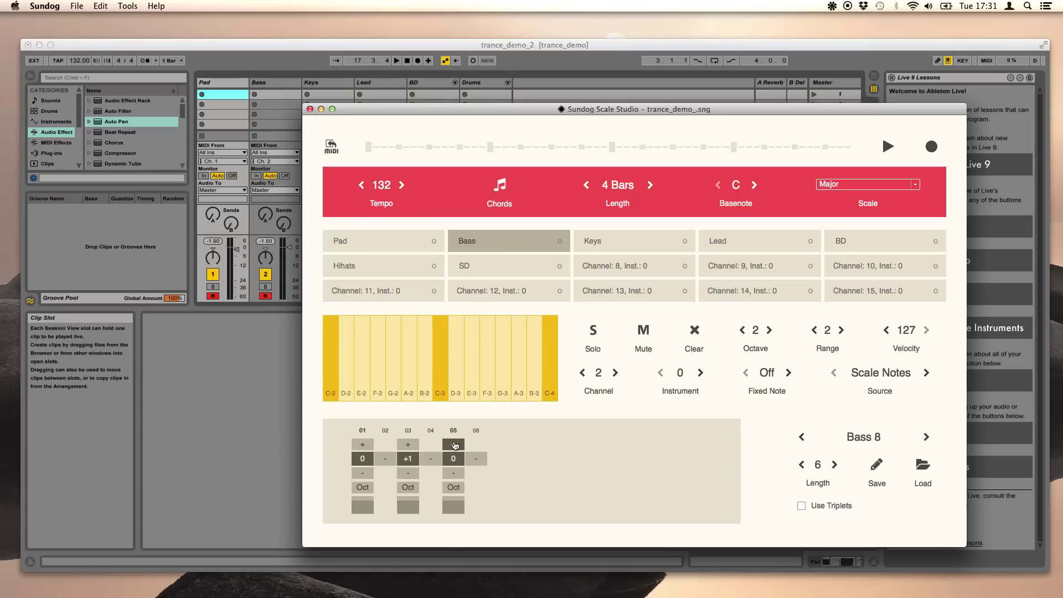
{"action": "left_click", "coordinate": [439, 364]}
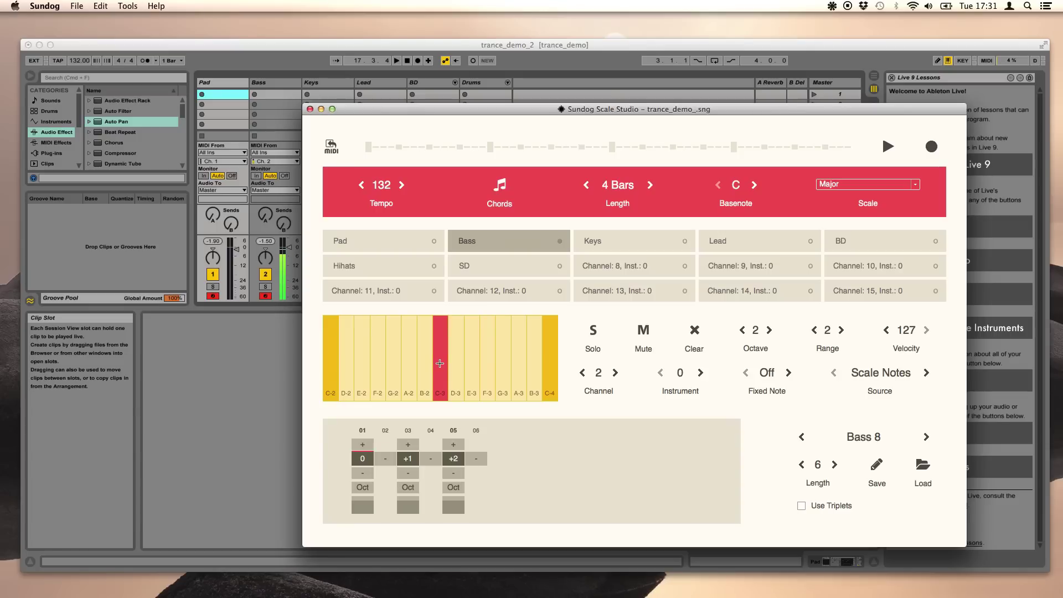
{"action": "mouse_move", "coordinate": [439, 363]}
{"action": "left_mouse_down"}
{"action": "mouse_move", "coordinate": [533, 363]}
{"action": "mouse_move", "coordinate": [382, 356]}
{"action": "left_mouse_up"}
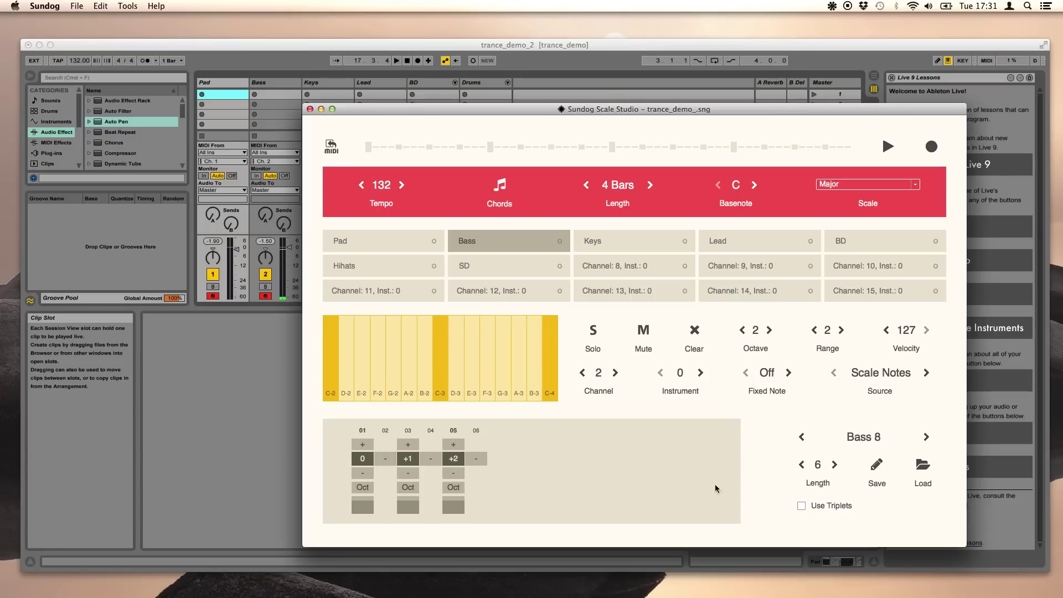
Return the Bass pattern to 4 steps with step 03 a root note raised one octave
{"action": "left_click", "coordinate": [801, 464]}
{"action": "left_click", "coordinate": [800, 463]}
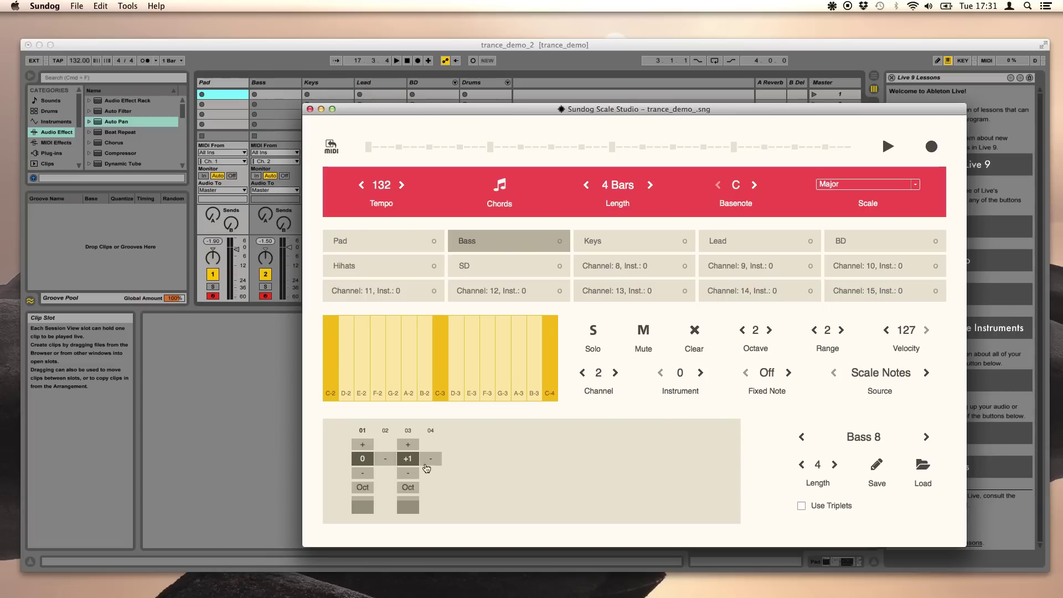
{"action": "left_click", "coordinate": [410, 459]}
{"action": "left_click", "coordinate": [410, 460]}
{"action": "left_click", "coordinate": [416, 488]}
{"action": "left_click", "coordinate": [439, 357]}
Set the song's base note to G and scale to Minor, then select the Keys track
{"action": "left_click", "coordinate": [737, 187]}
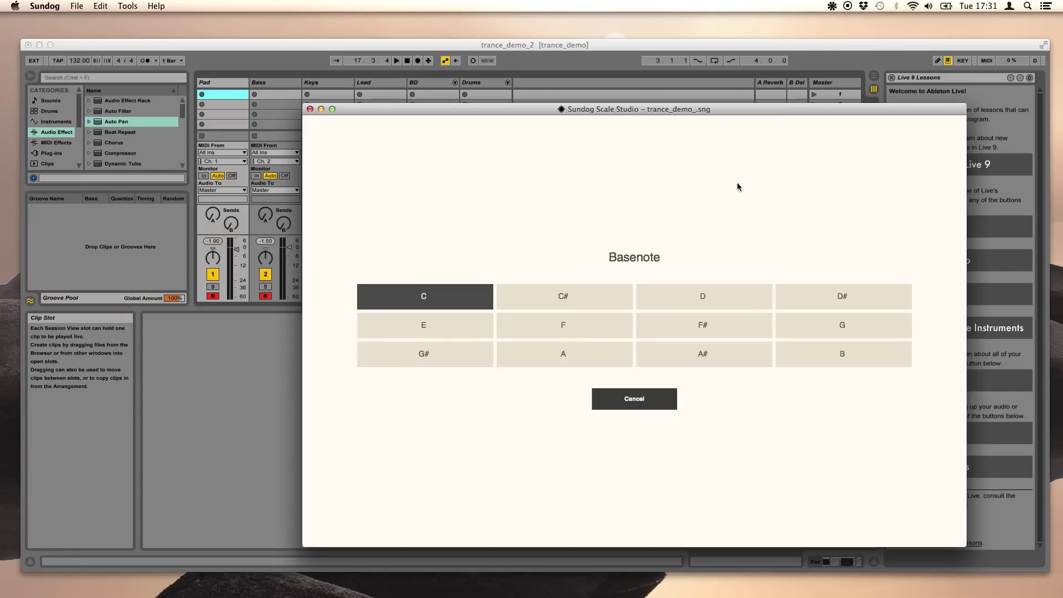
{"action": "left_click", "coordinate": [799, 320]}
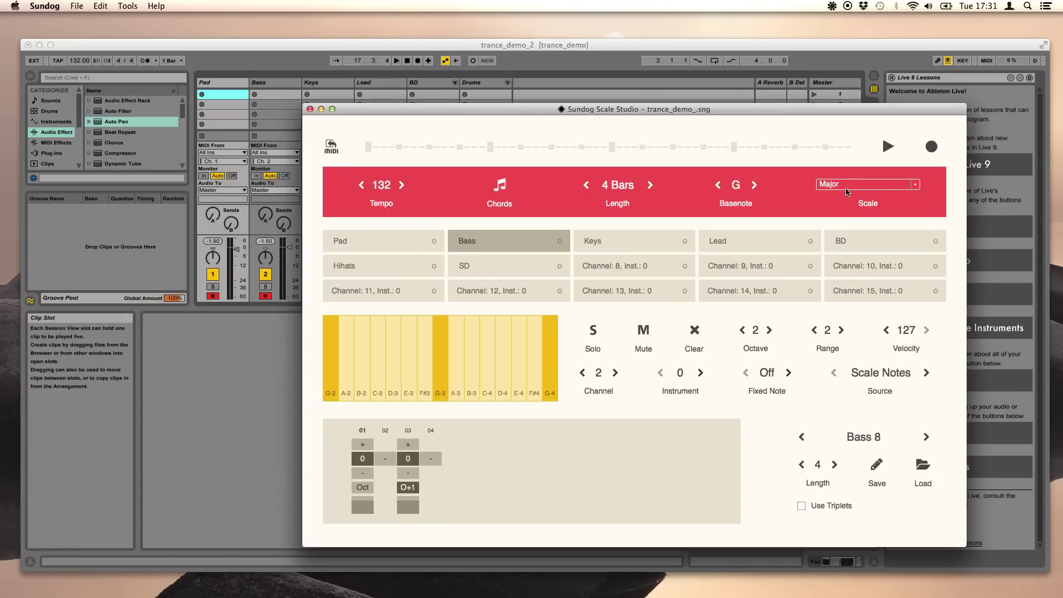
{"action": "left_click", "coordinate": [912, 185]}
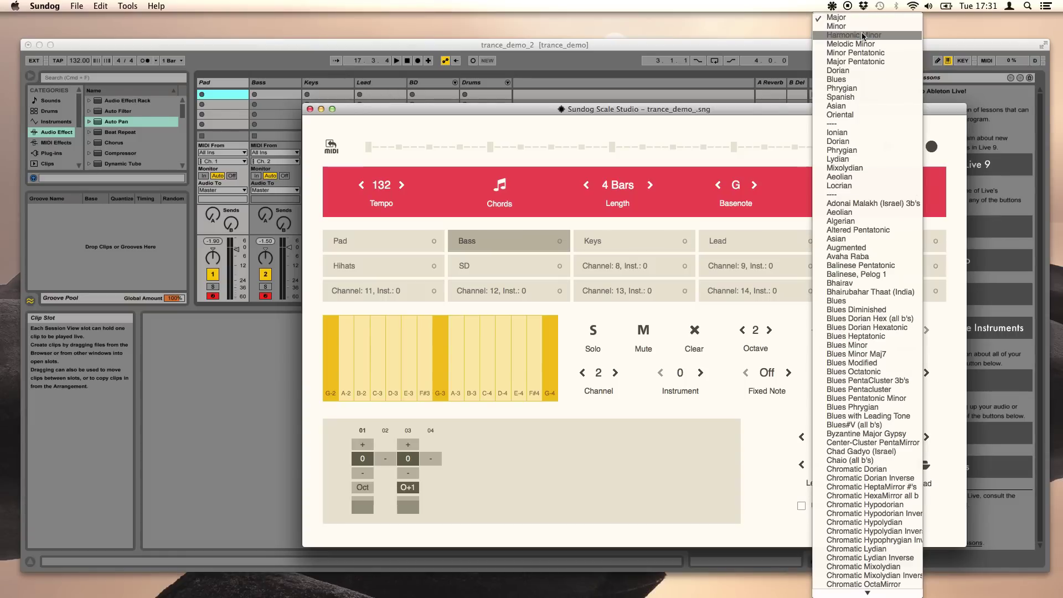
{"action": "left_click", "coordinate": [858, 27]}
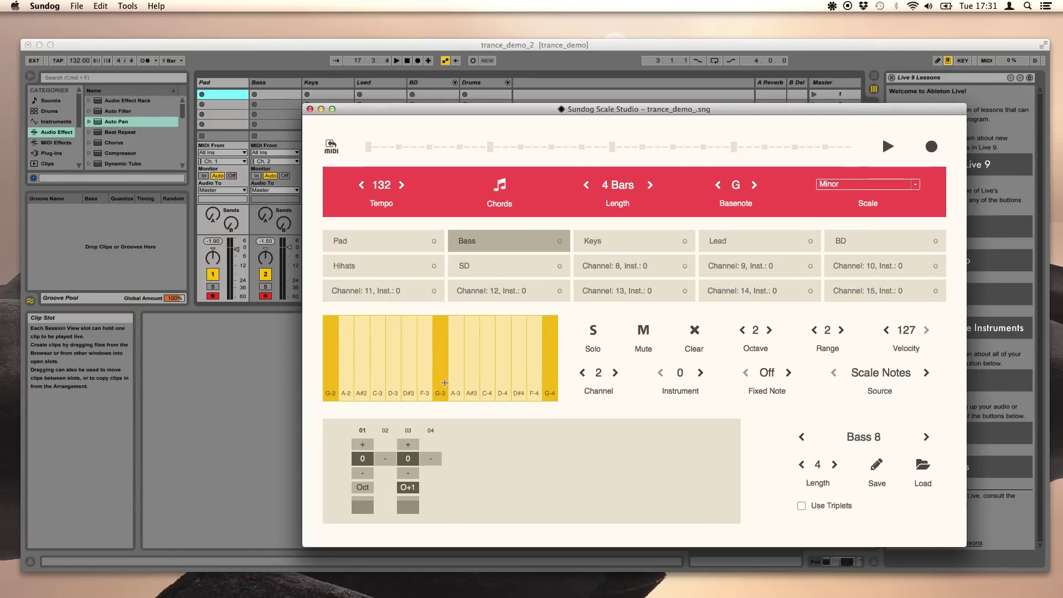
{"action": "left_click", "coordinate": [620, 241]}
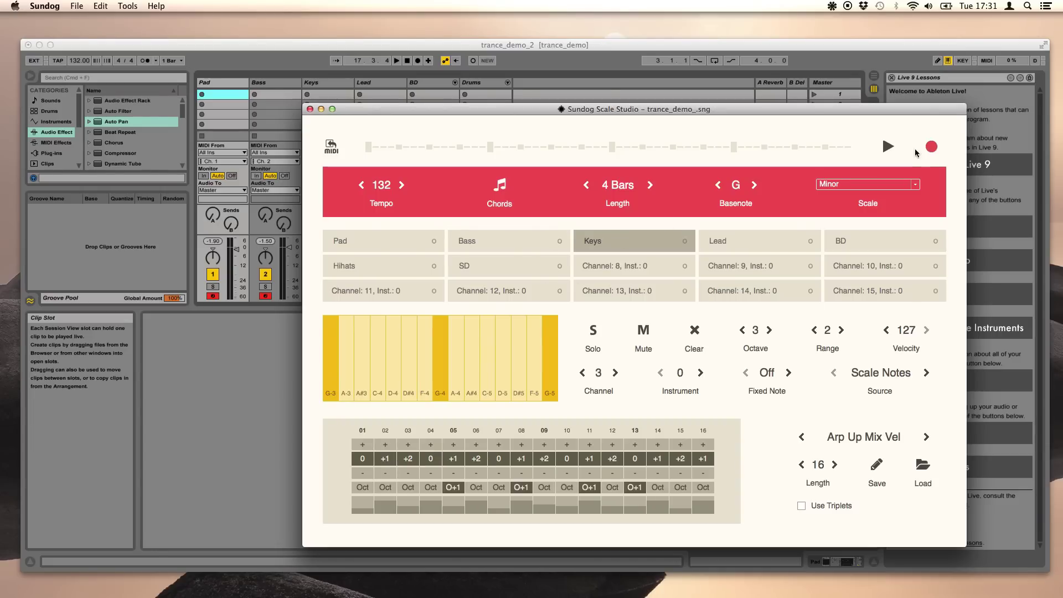
{"action": "left_click", "coordinate": [442, 344]}
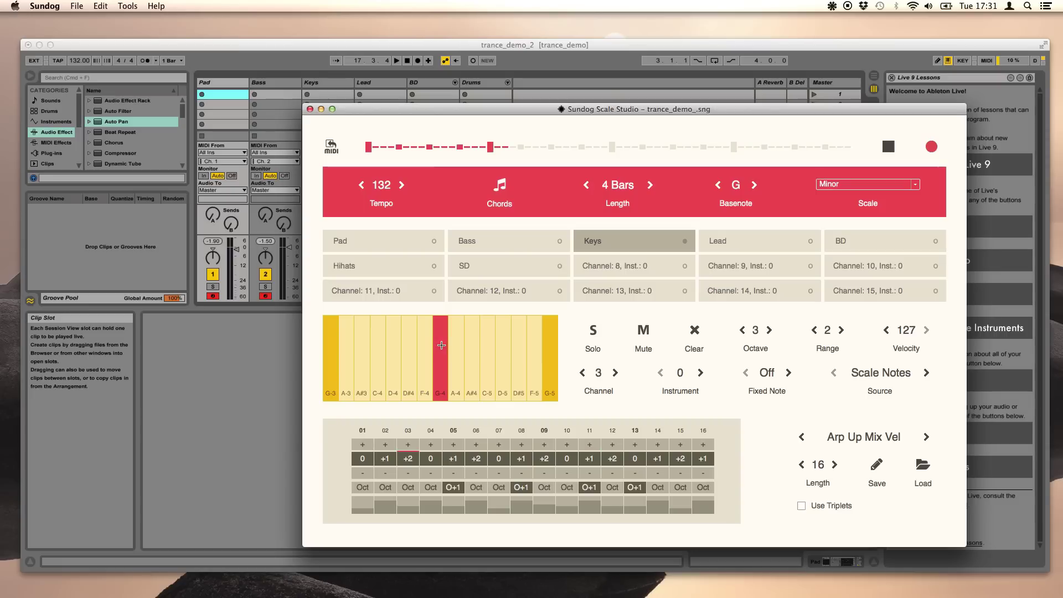
{"action": "left_click", "coordinate": [429, 340]}
{"action": "left_click", "coordinate": [932, 147]}
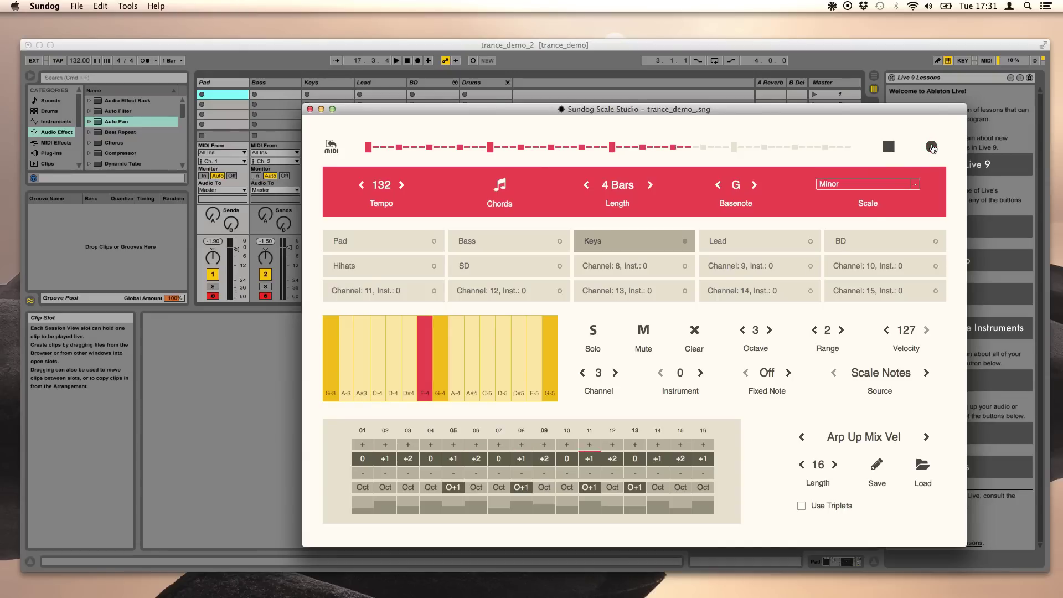
{"action": "left_click", "coordinate": [887, 147]}
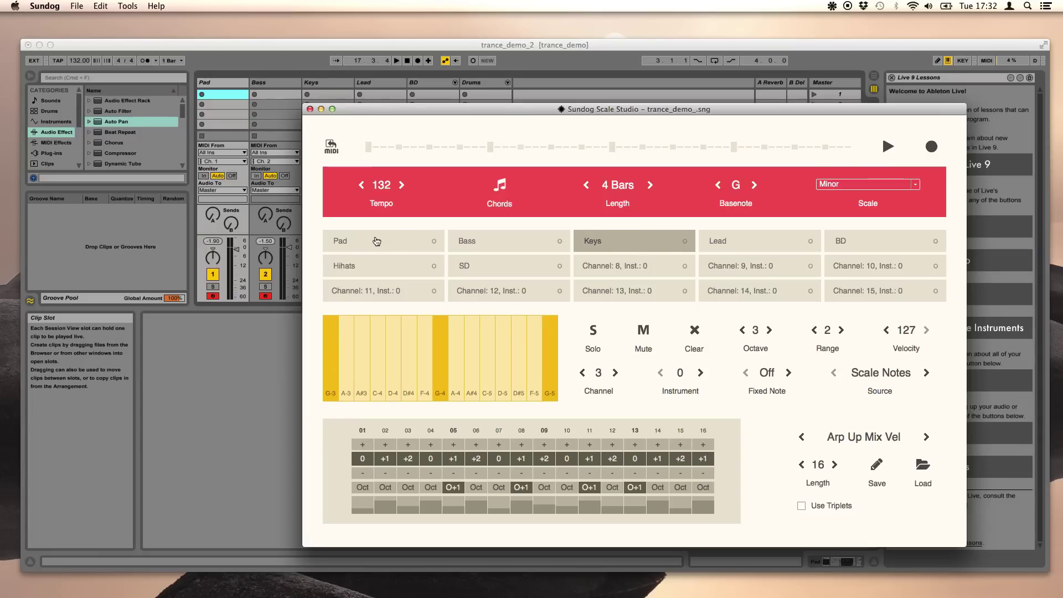
Select the Pad track and sketch a progression of Gmin (i), Cmin (iv) and D#maj (VI)
{"action": "left_click", "coordinate": [371, 246]}
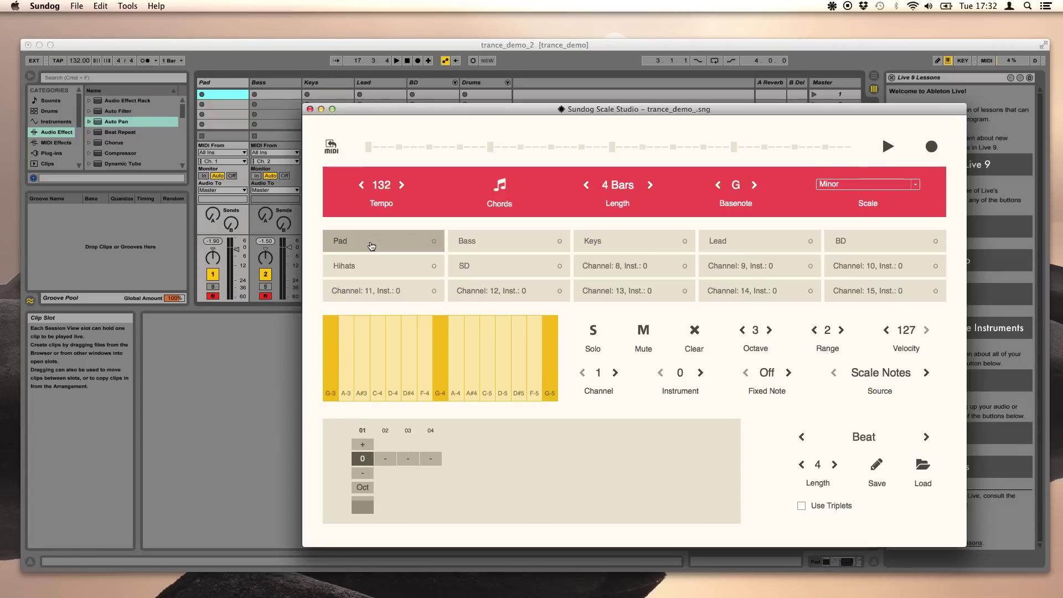
{"action": "left_click", "coordinate": [440, 330]}
{"action": "left_click", "coordinate": [501, 188]}
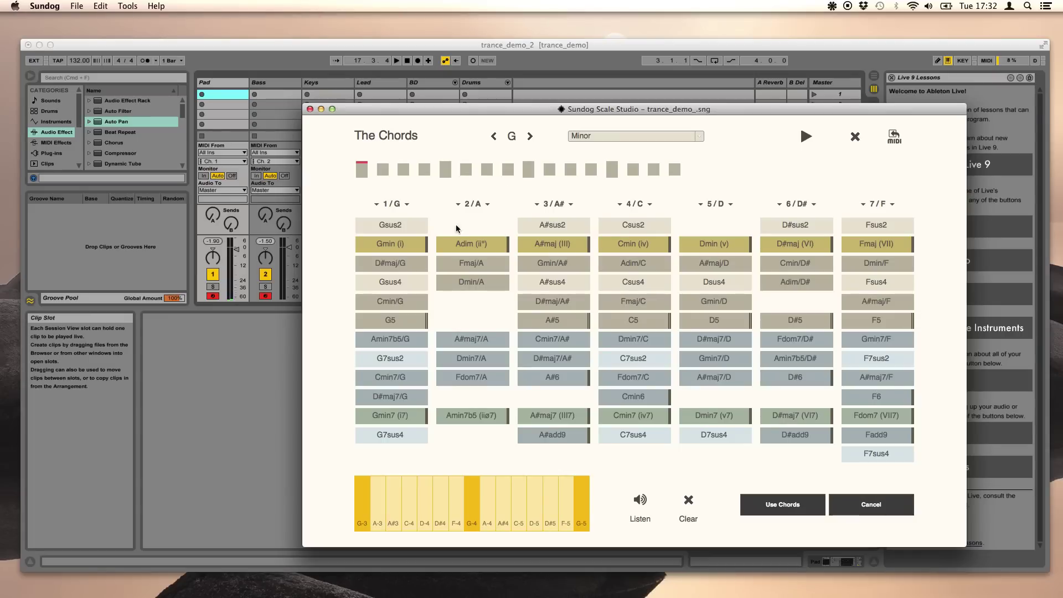
{"action": "left_click", "coordinate": [404, 245]}
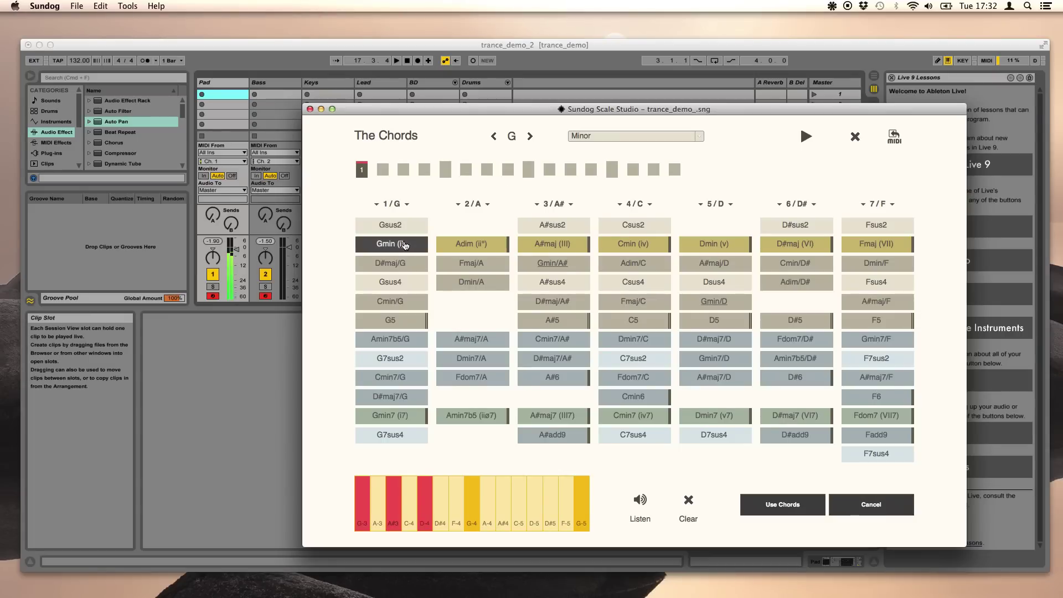
{"action": "left_click", "coordinate": [621, 248]}
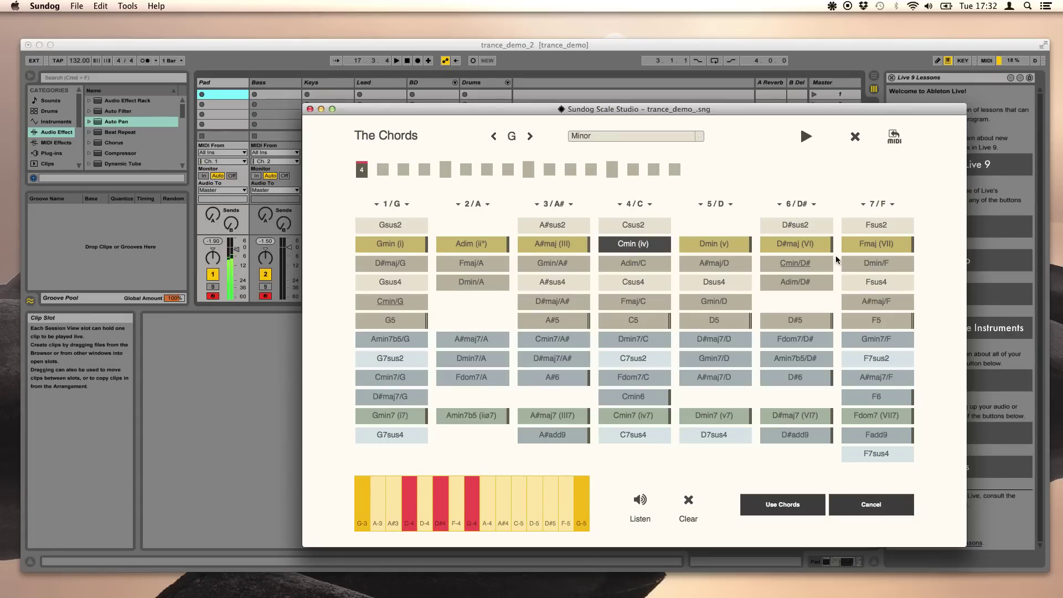
{"action": "left_click", "coordinate": [822, 247]}
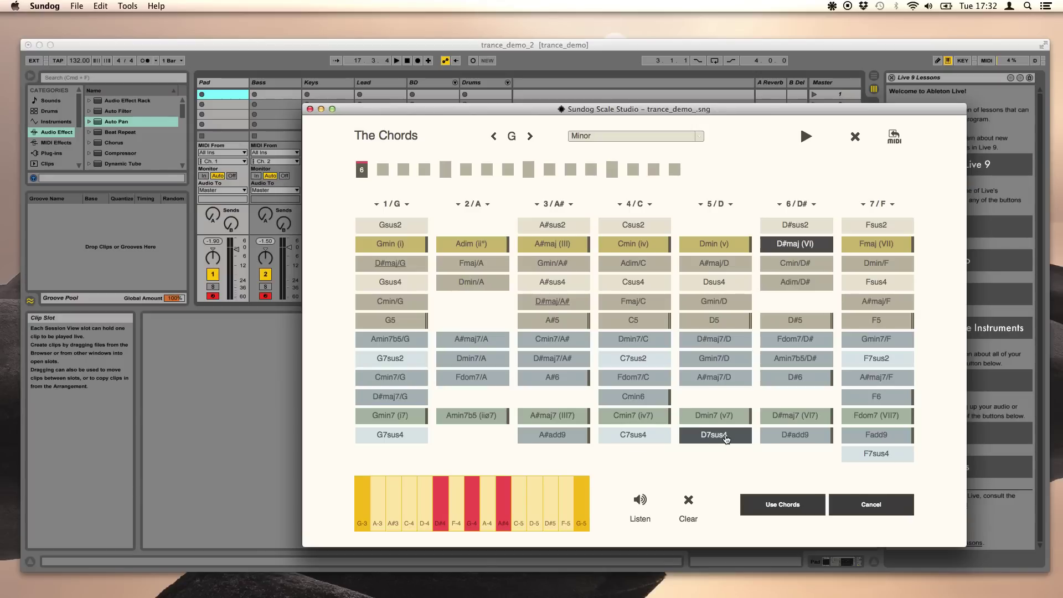
Try Gmin7, A#maj7 and Dmin7 as the first chord, then settle on Gmin (i)
{"action": "left_click", "coordinate": [403, 416]}
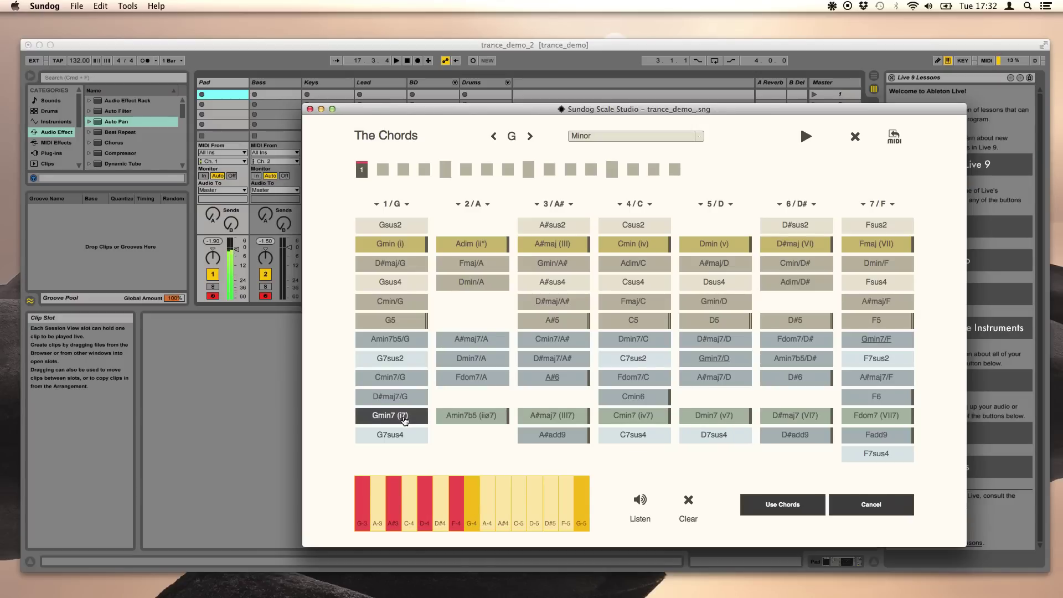
{"action": "left_click", "coordinate": [544, 416]}
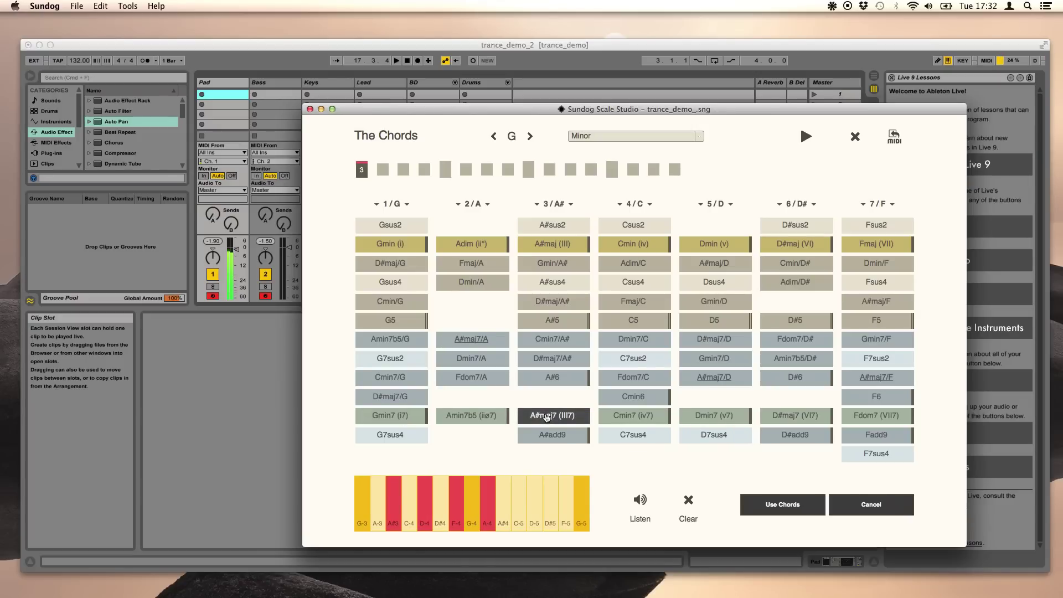
{"action": "left_click", "coordinate": [709, 420]}
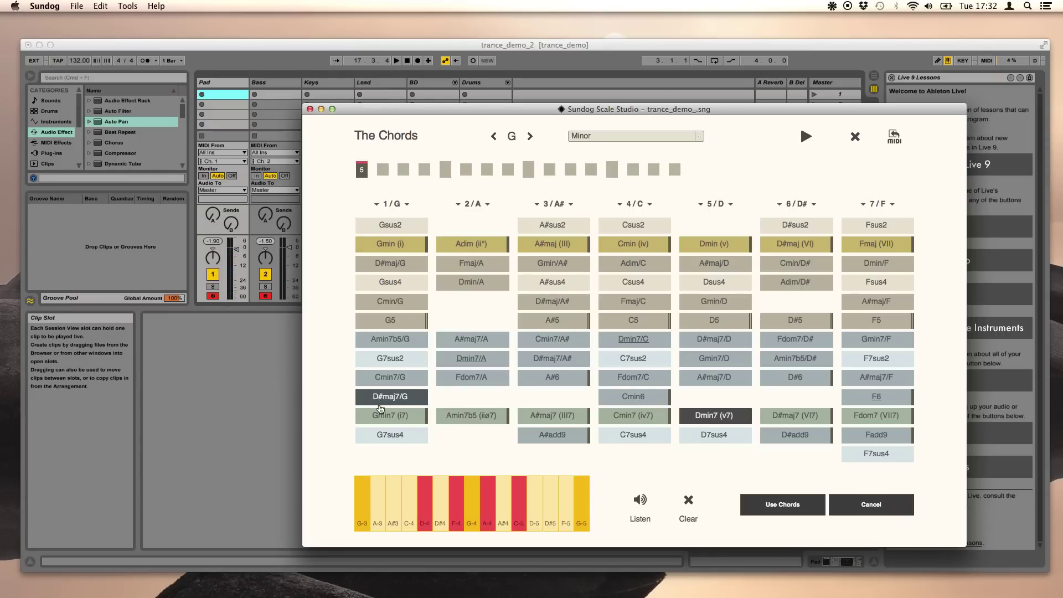
{"action": "left_click", "coordinate": [404, 244]}
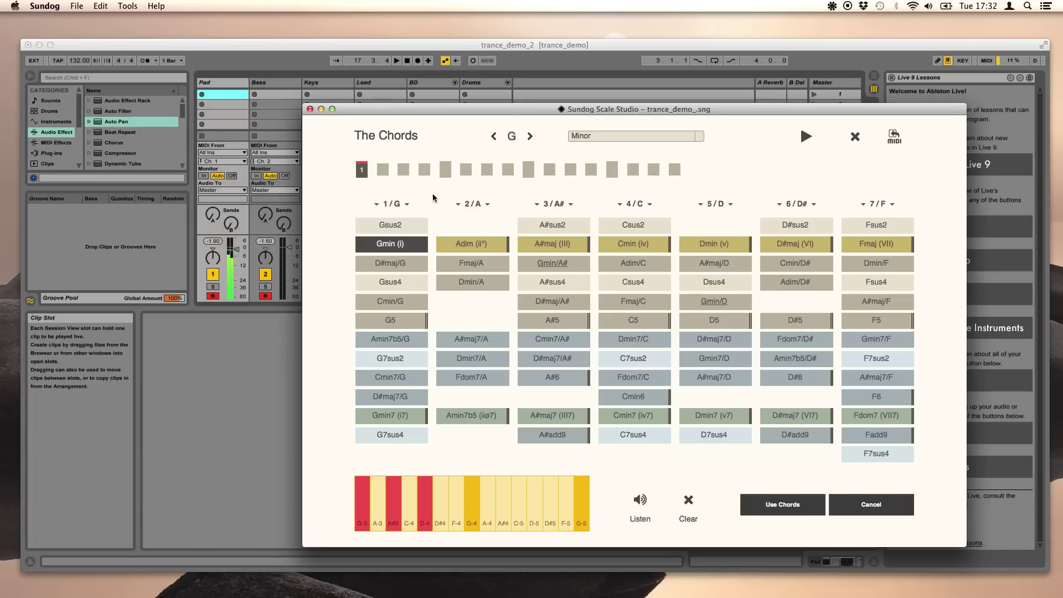
Put A#maj (III), Dmin (v) and D#maj (VI) on steps 5, 9 and 13, then play the loop
{"action": "left_click", "coordinate": [447, 175]}
{"action": "left_click", "coordinate": [563, 246]}
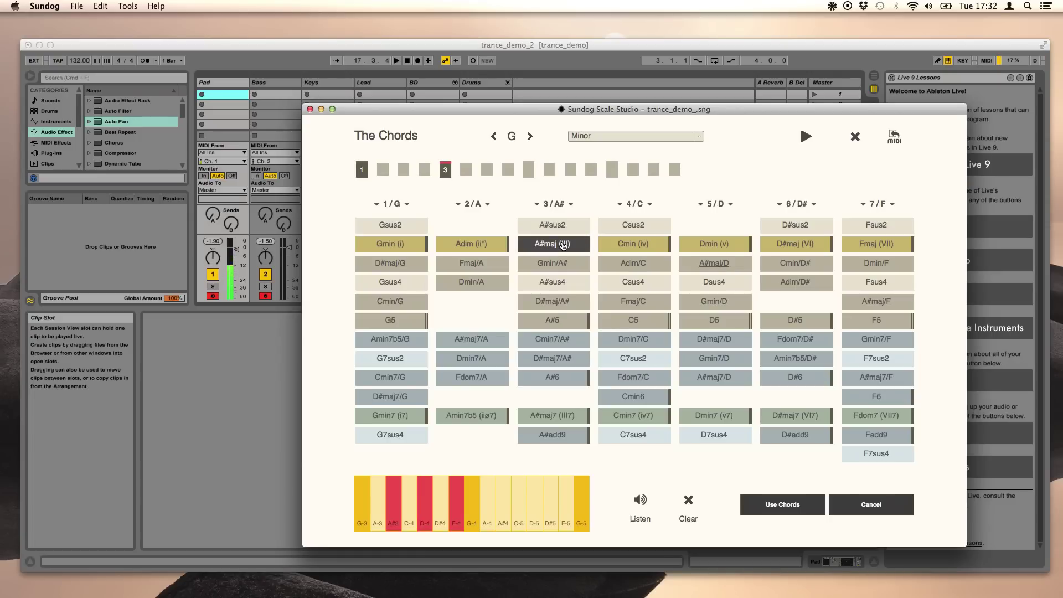
{"action": "left_click", "coordinate": [528, 169]}
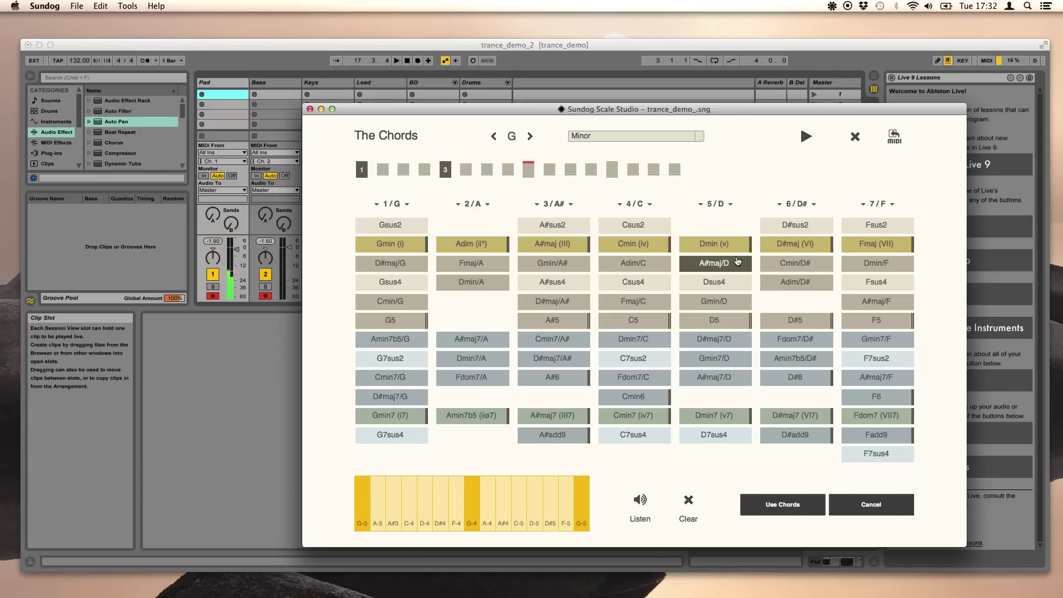
{"action": "left_click", "coordinate": [729, 245]}
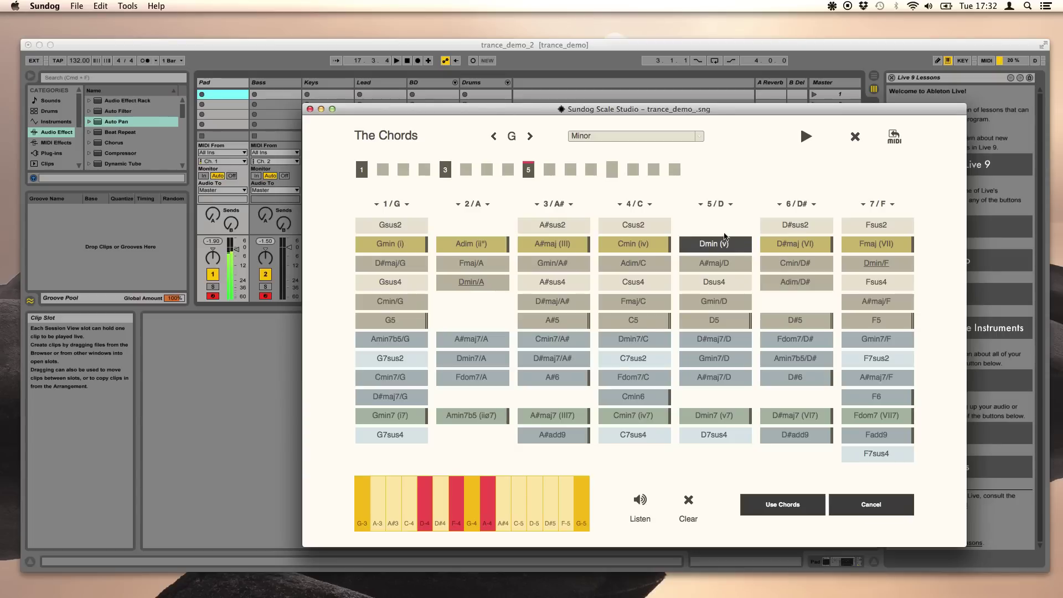
{"action": "left_click", "coordinate": [612, 169]}
{"action": "left_click", "coordinate": [770, 242]}
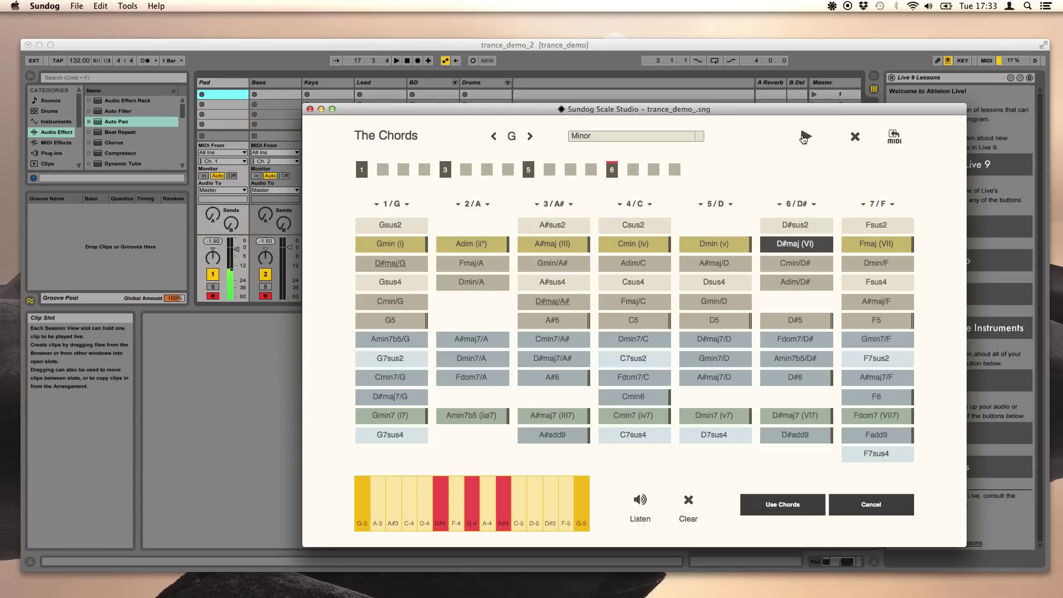
{"action": "left_click", "coordinate": [806, 138]}
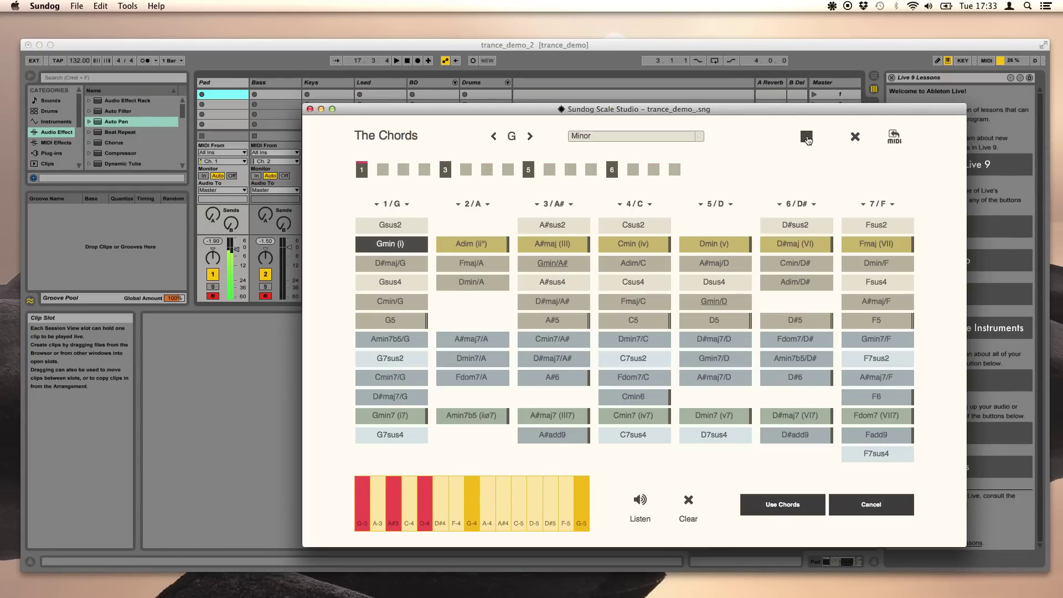
{"action": "left_click", "coordinate": [806, 138]}
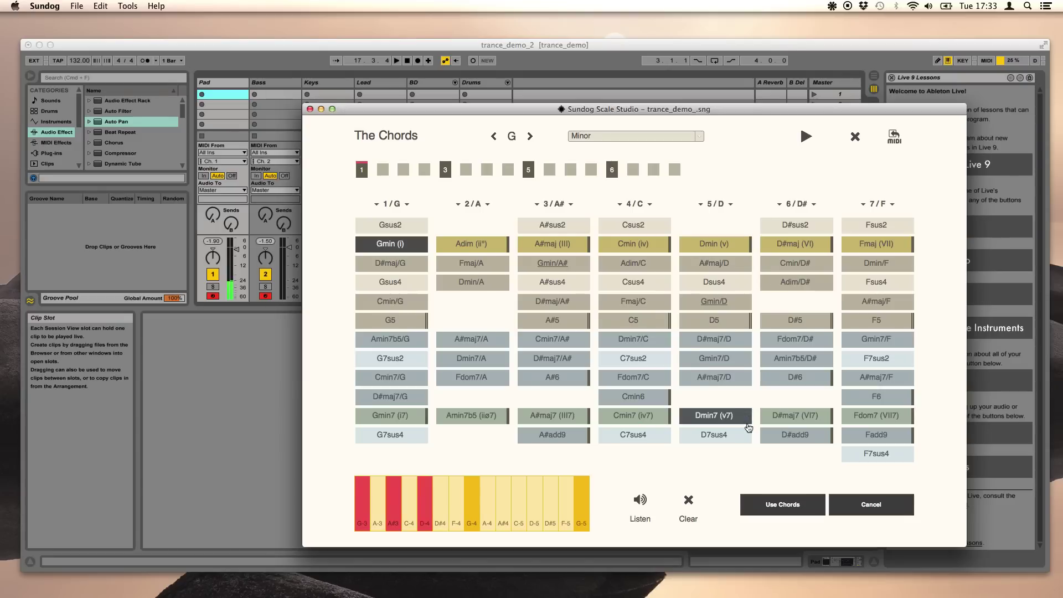
Apply the chord progression with Use Chords and play the 4-bar G Minor song
{"action": "left_click", "coordinate": [760, 507]}
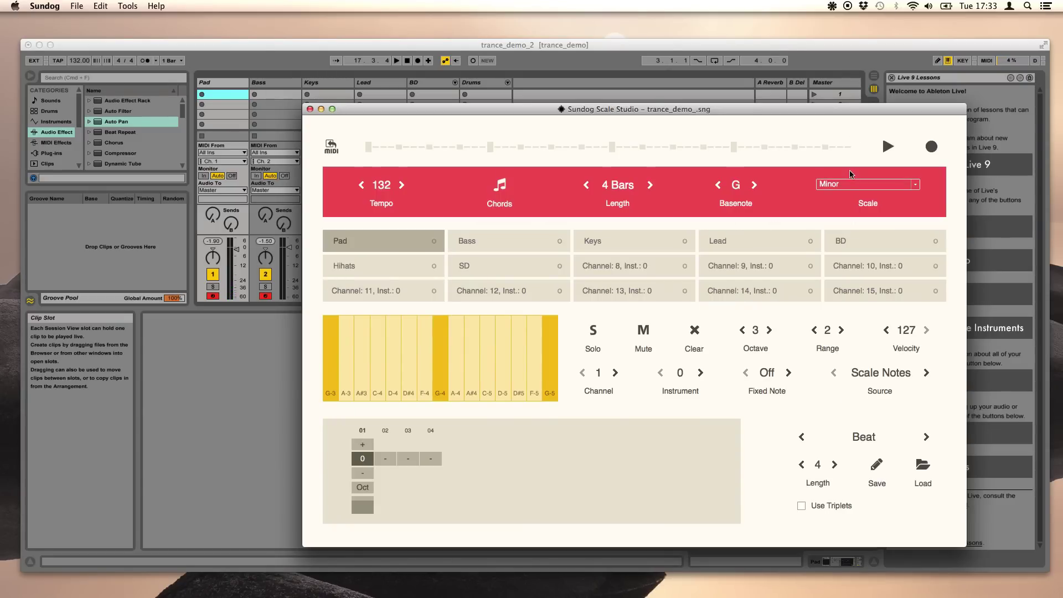
{"action": "left_click", "coordinate": [886, 149]}
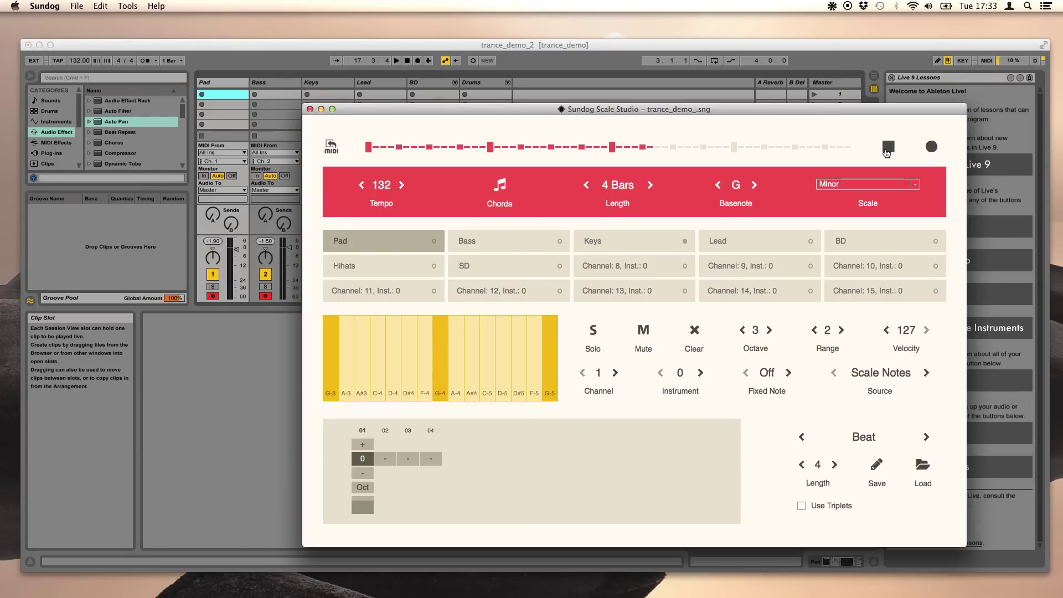
Set the Bass channel's Source to Chord Notes and remove the octave shift from step 03
{"action": "left_click", "coordinate": [886, 148]}
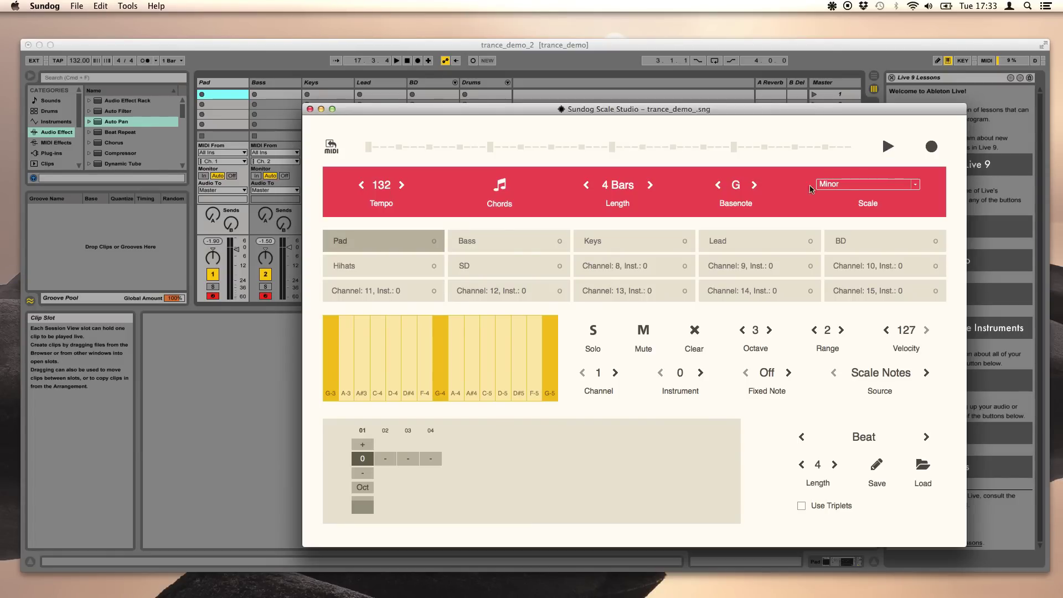
{"action": "left_click", "coordinate": [514, 247]}
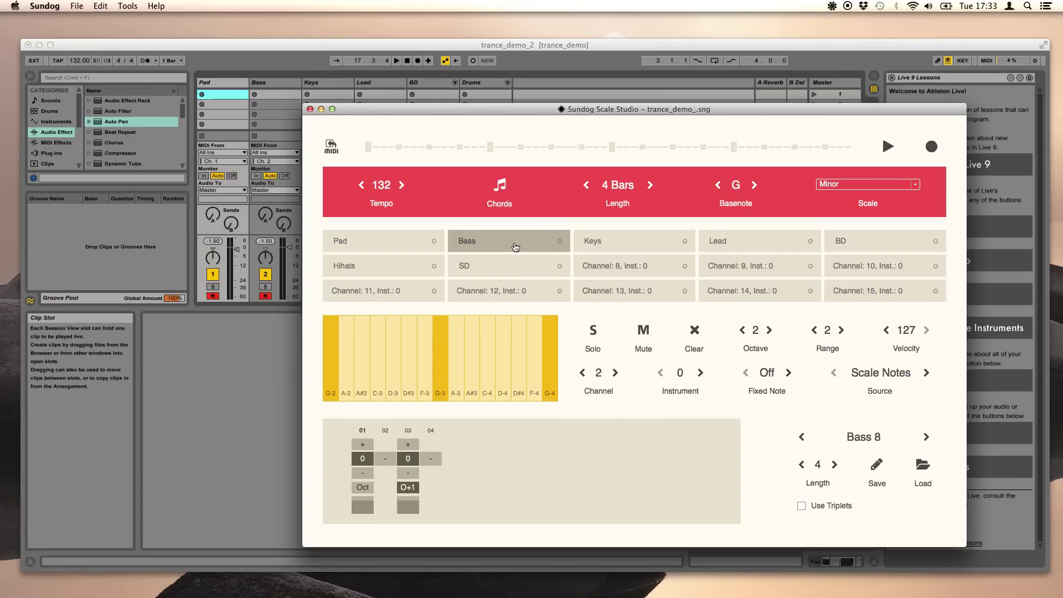
{"action": "left_click", "coordinate": [927, 375]}
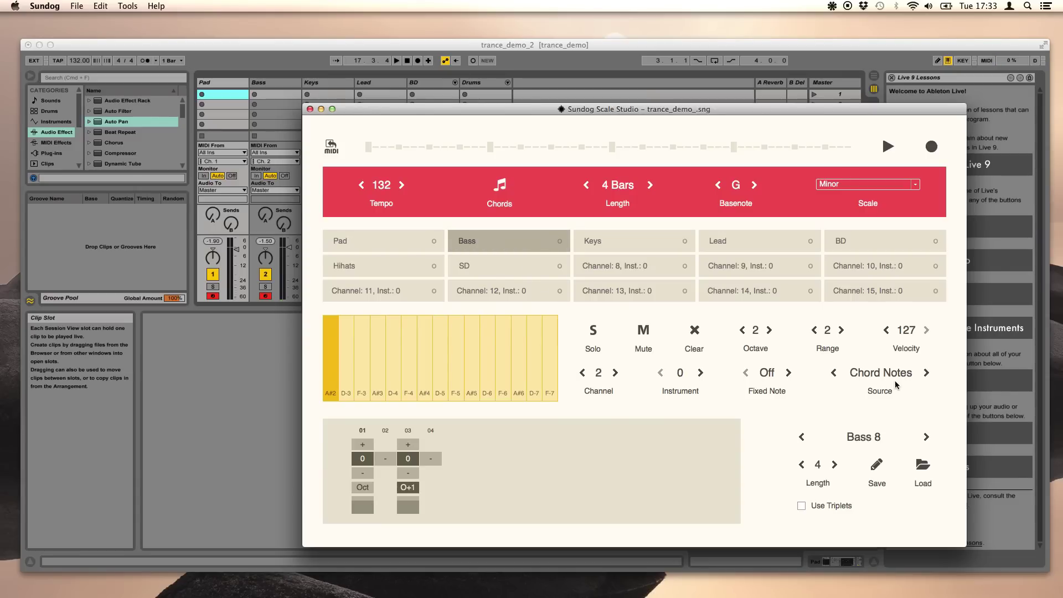
{"action": "left_click", "coordinate": [329, 356]}
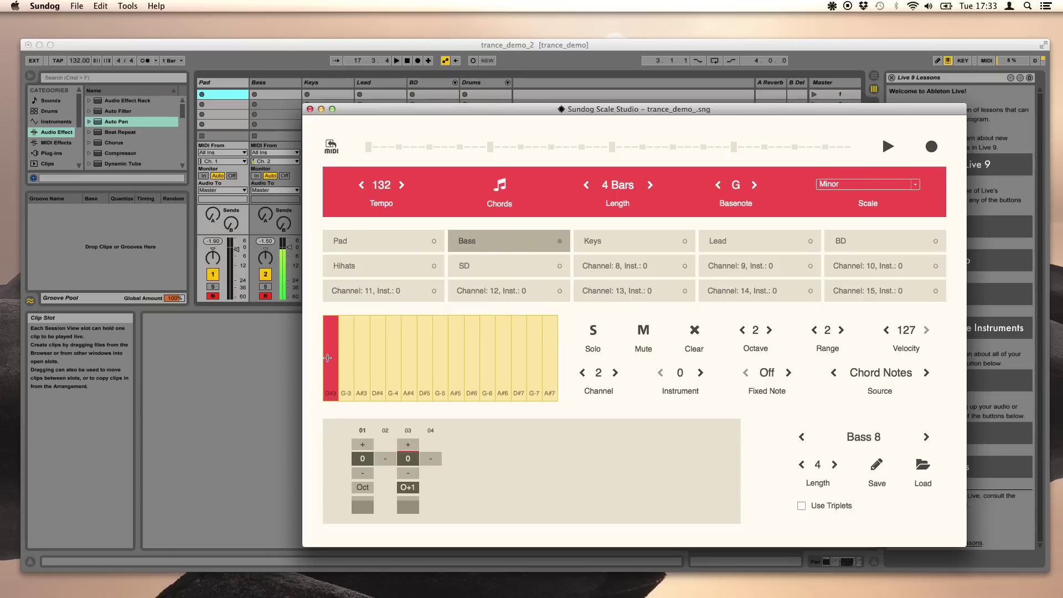
{"action": "key", "text": "space"}
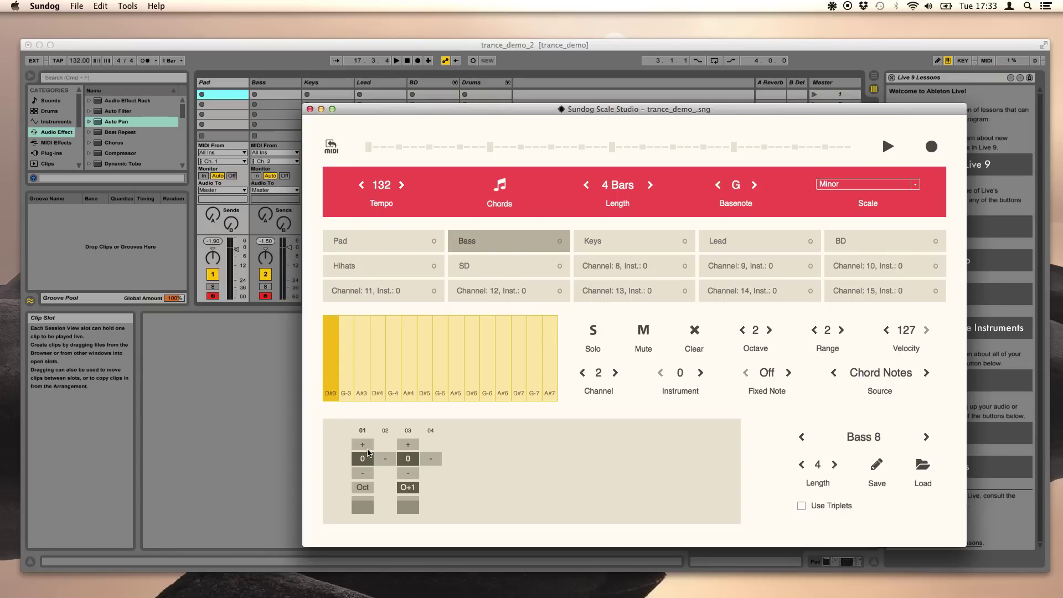
{"action": "left_click", "coordinate": [366, 458]}
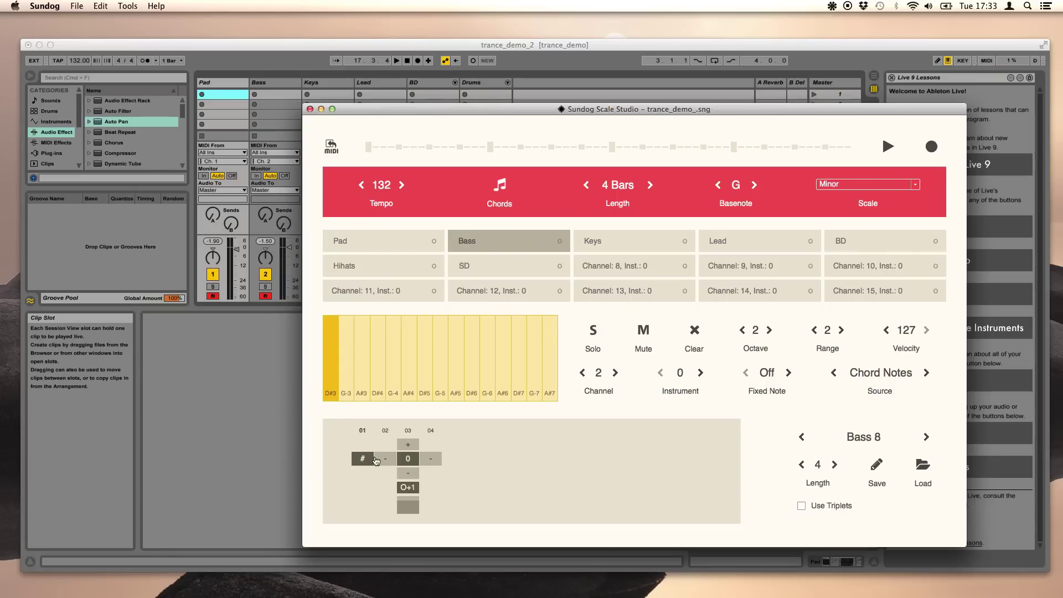
{"action": "left_click", "coordinate": [407, 490]}
Make the Bass channel follow the chord notes and play it over the progression
{"action": "left_click", "coordinate": [102, 7]}
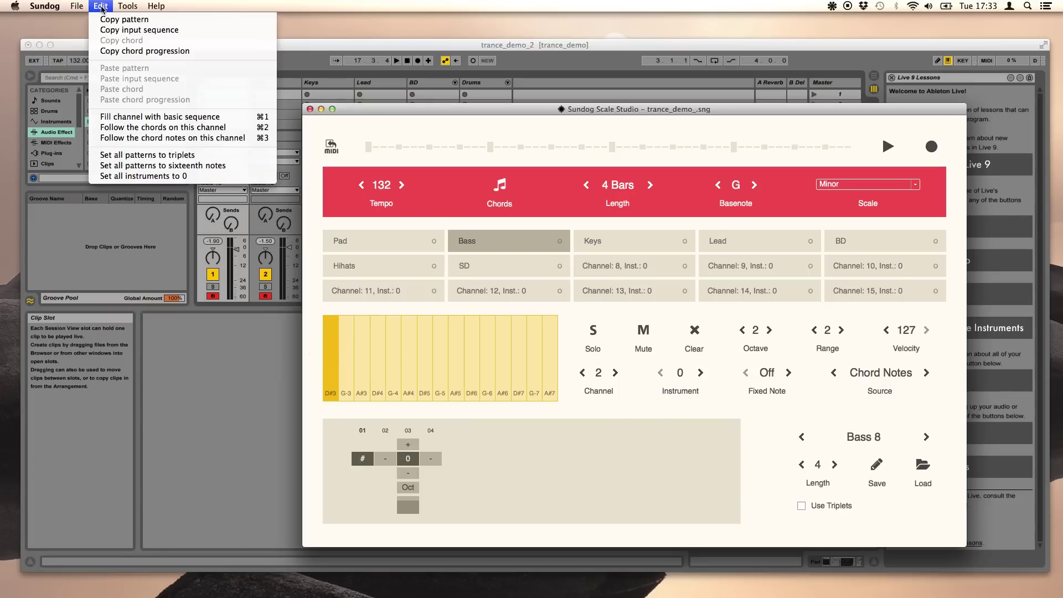
{"action": "left_click", "coordinate": [154, 138]}
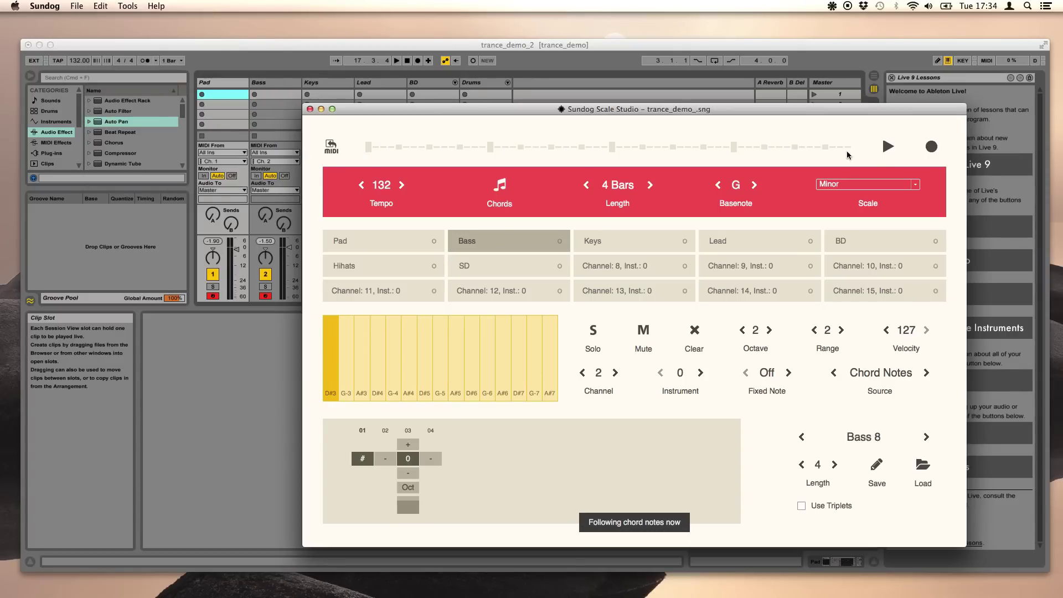
{"action": "left_click", "coordinate": [887, 146]}
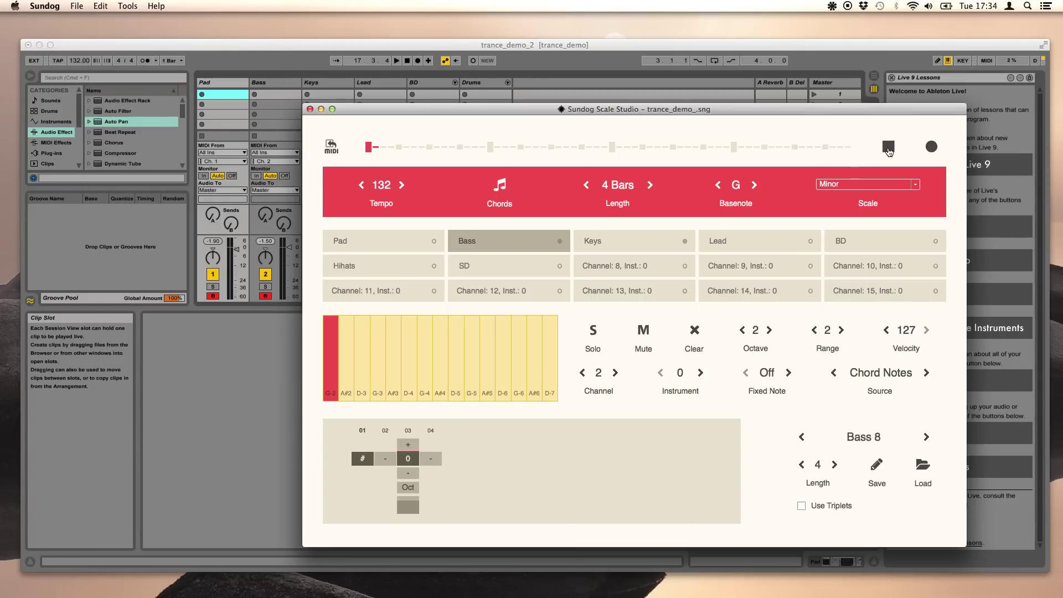
{"action": "left_click", "coordinate": [627, 241]}
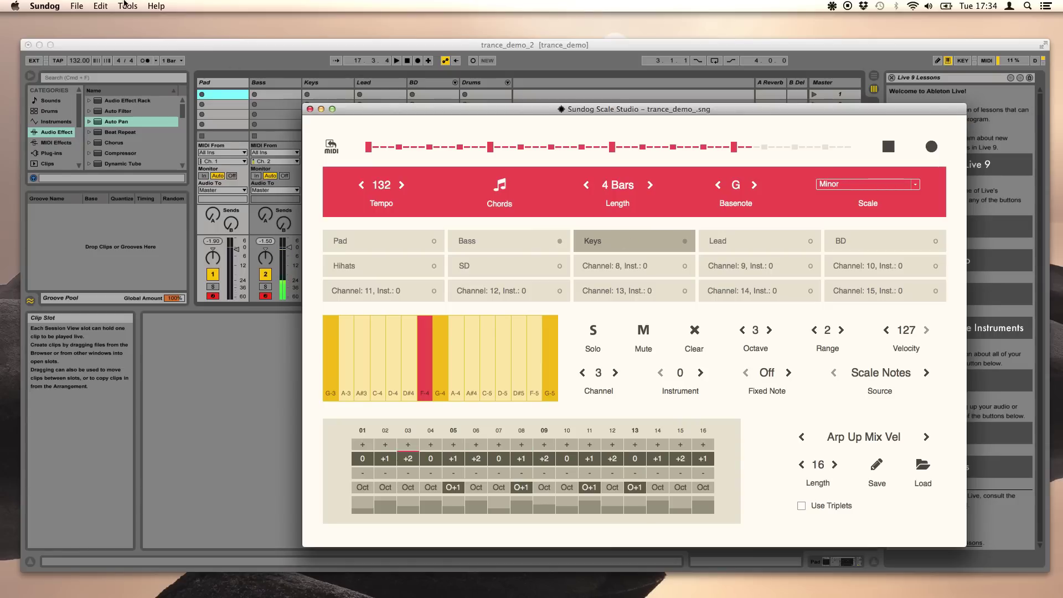
Make the Keys channel follow the chord notes via the Edit menu, then stop playback
{"action": "left_click", "coordinate": [100, 6]}
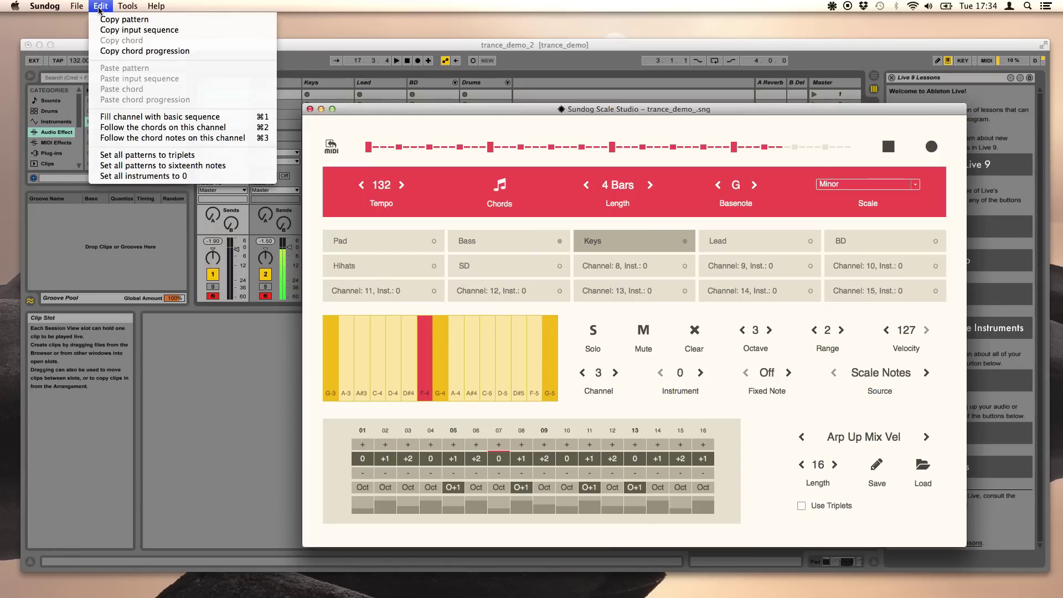
{"action": "left_click", "coordinate": [160, 138]}
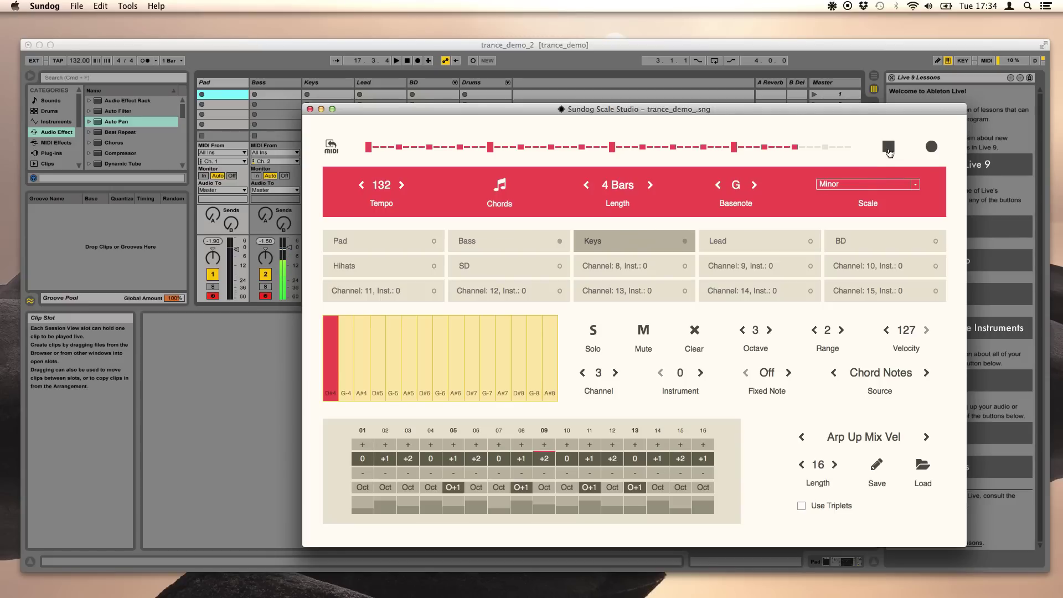
{"action": "left_click", "coordinate": [888, 151]}
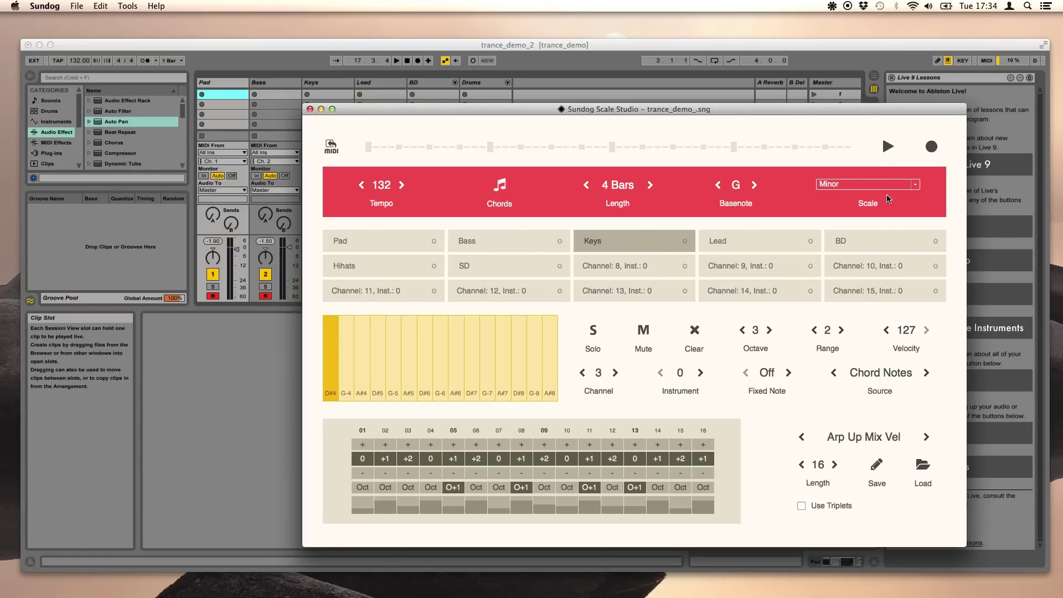
Give the BD channel Bass Drum 1 (C-2), fill it with a basic kick sequence, and play
{"action": "left_click", "coordinate": [882, 244]}
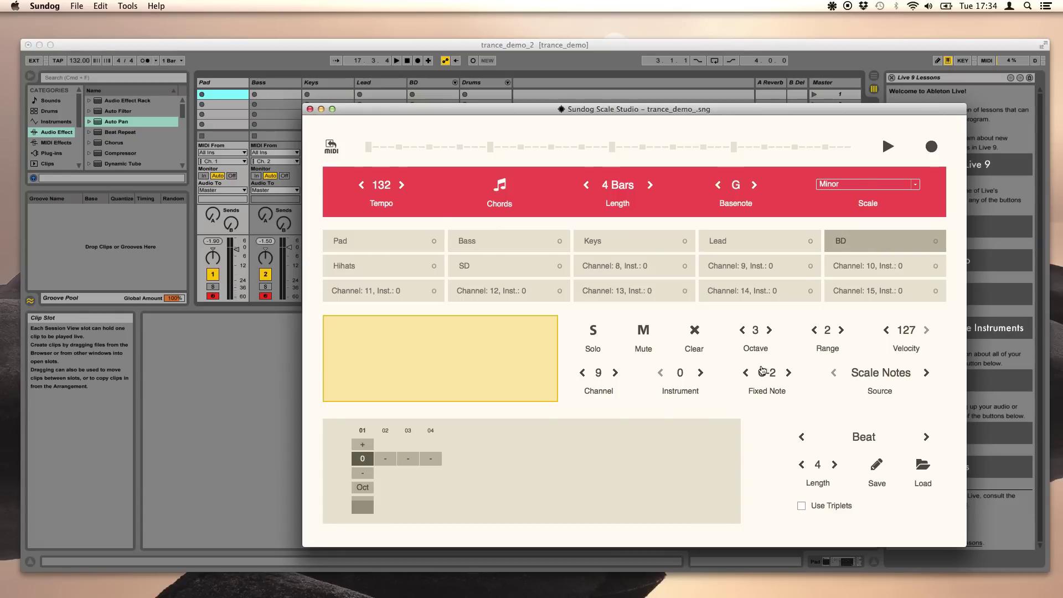
{"action": "left_click", "coordinate": [766, 373]}
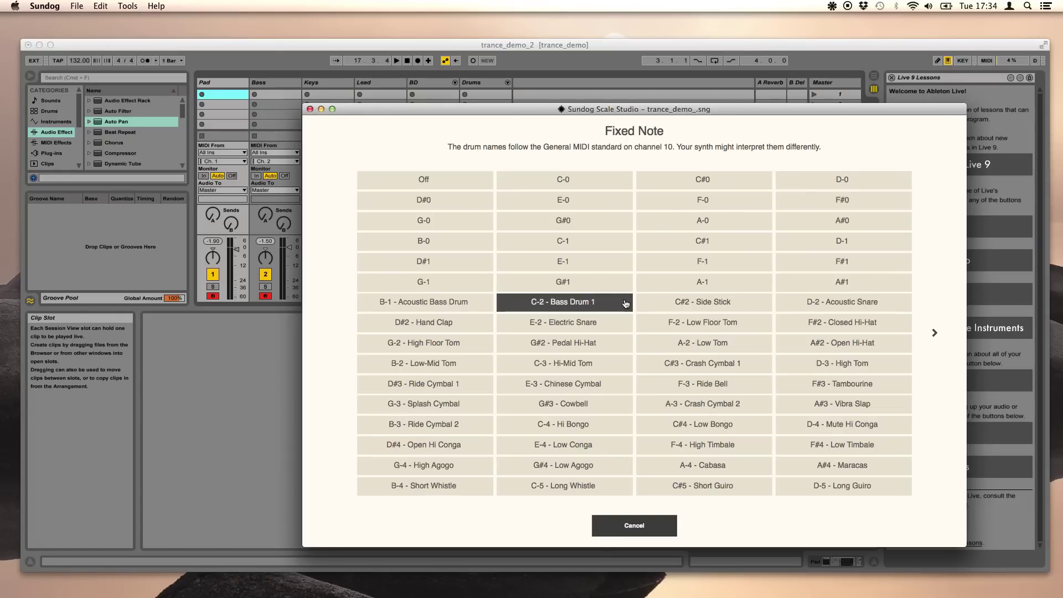
{"action": "left_click", "coordinate": [621, 305]}
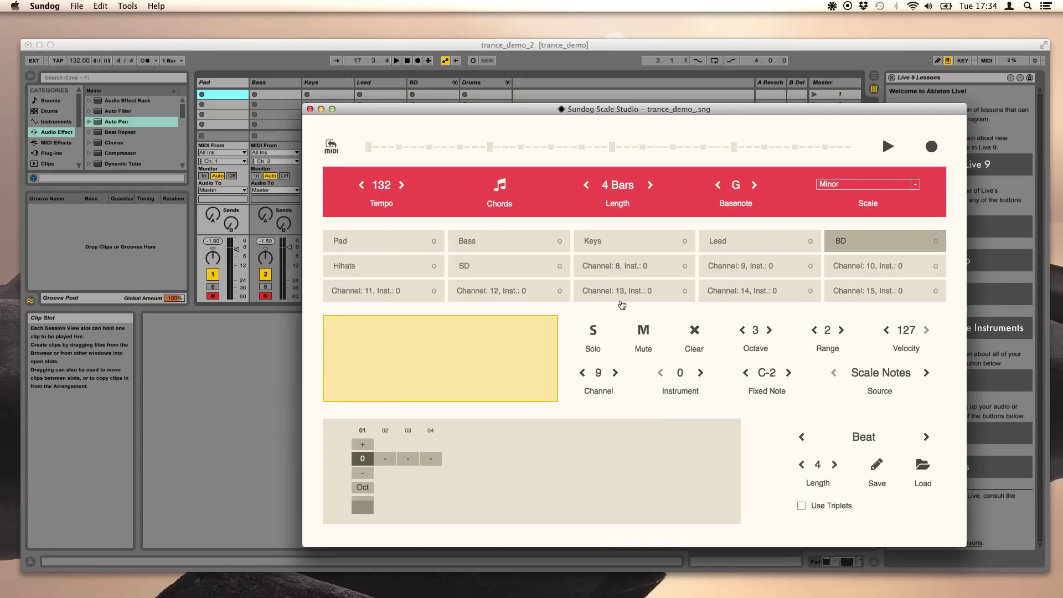
{"action": "left_click", "coordinate": [524, 347]}
{"action": "left_click", "coordinate": [101, 6]}
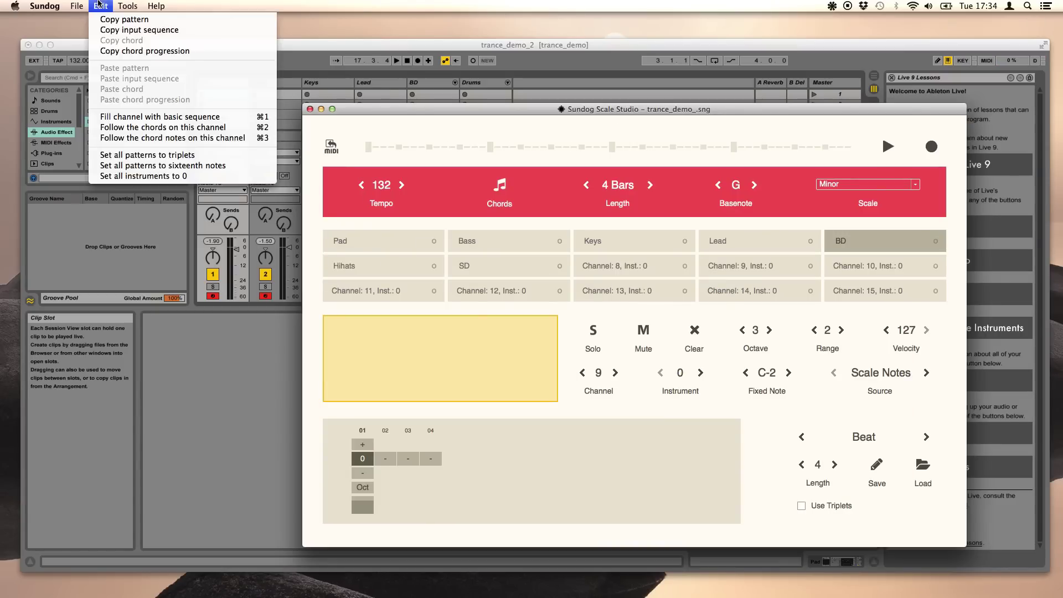
{"action": "left_click", "coordinate": [227, 118]}
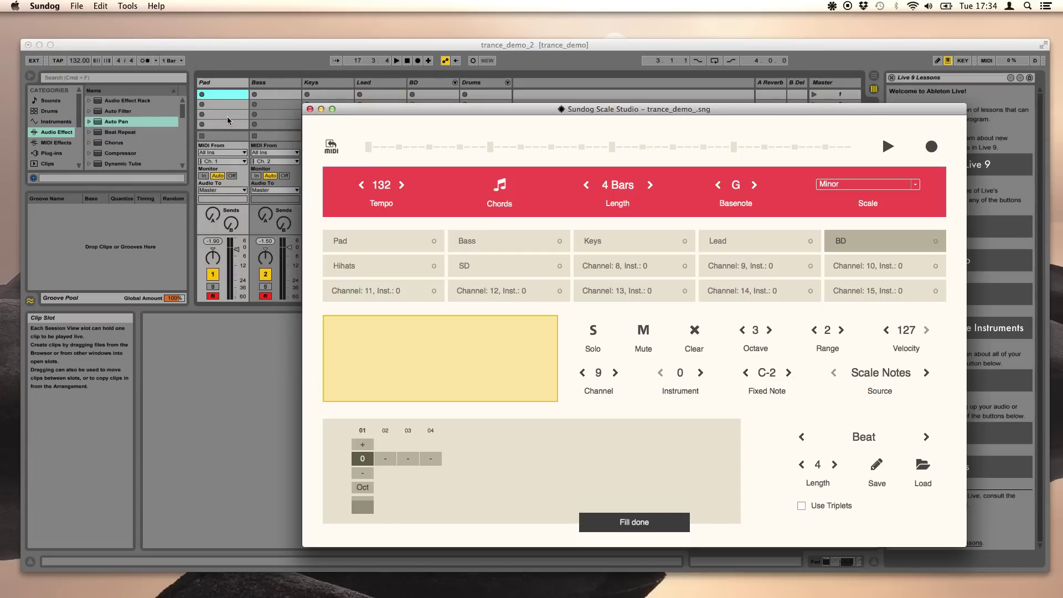
{"action": "left_click", "coordinate": [887, 148]}
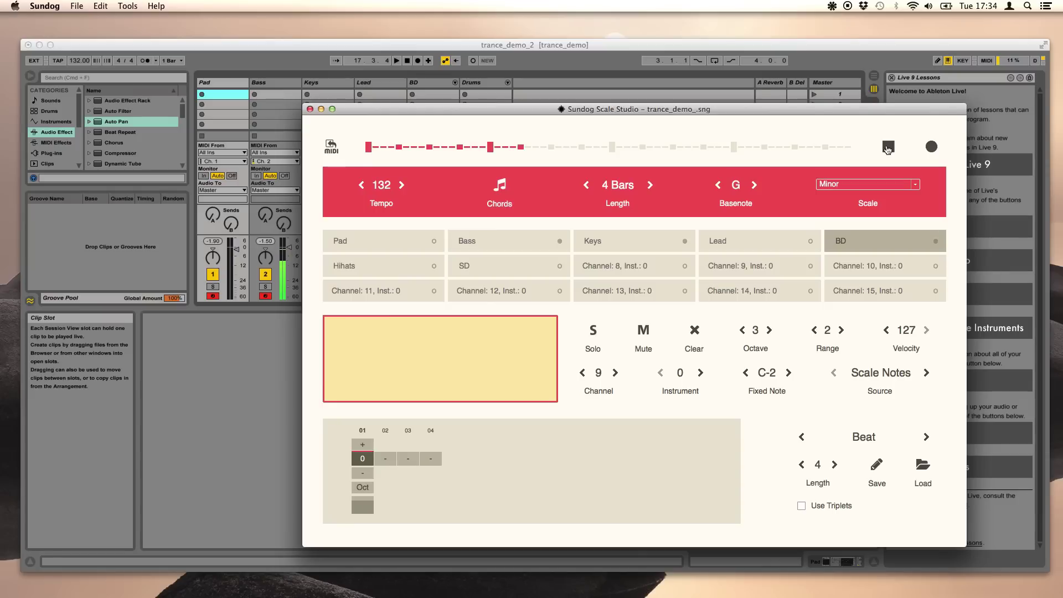
Fill the SD channel with a basic drum sequence
{"action": "left_click", "coordinate": [534, 267]}
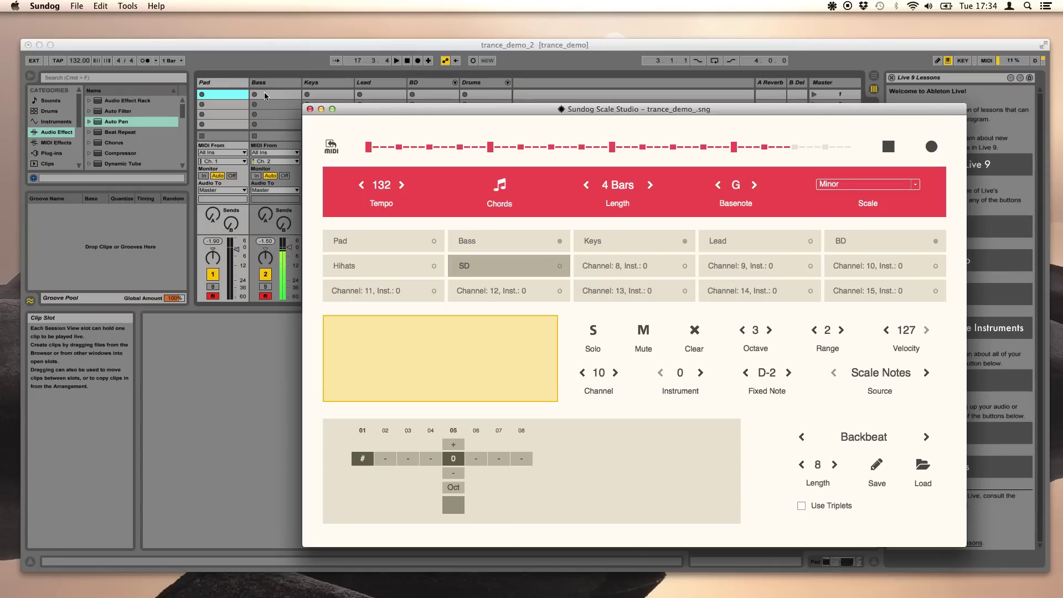
{"action": "left_click", "coordinate": [100, 6]}
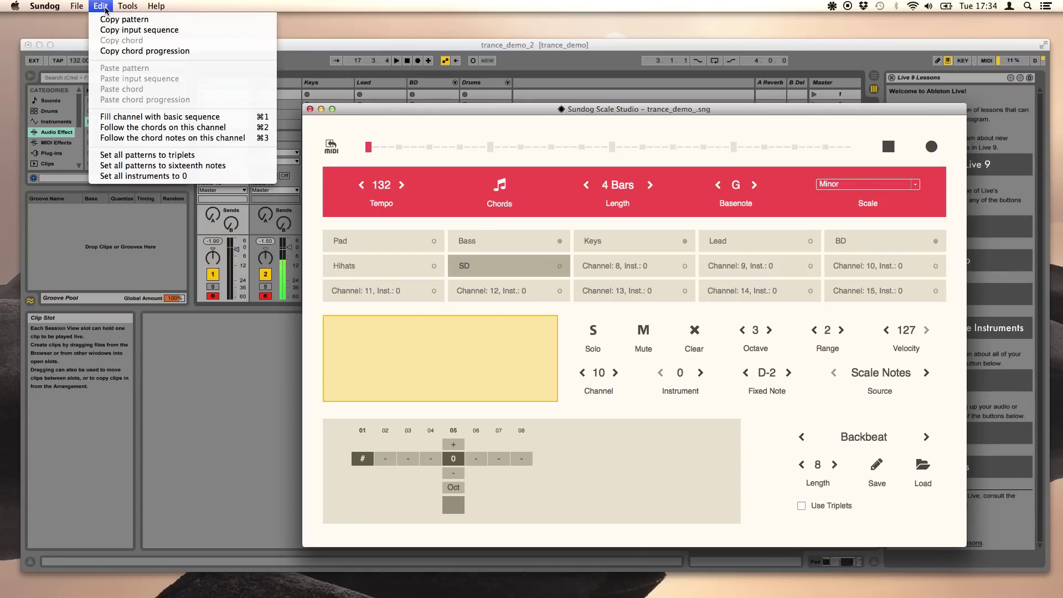
{"action": "left_click", "coordinate": [146, 116]}
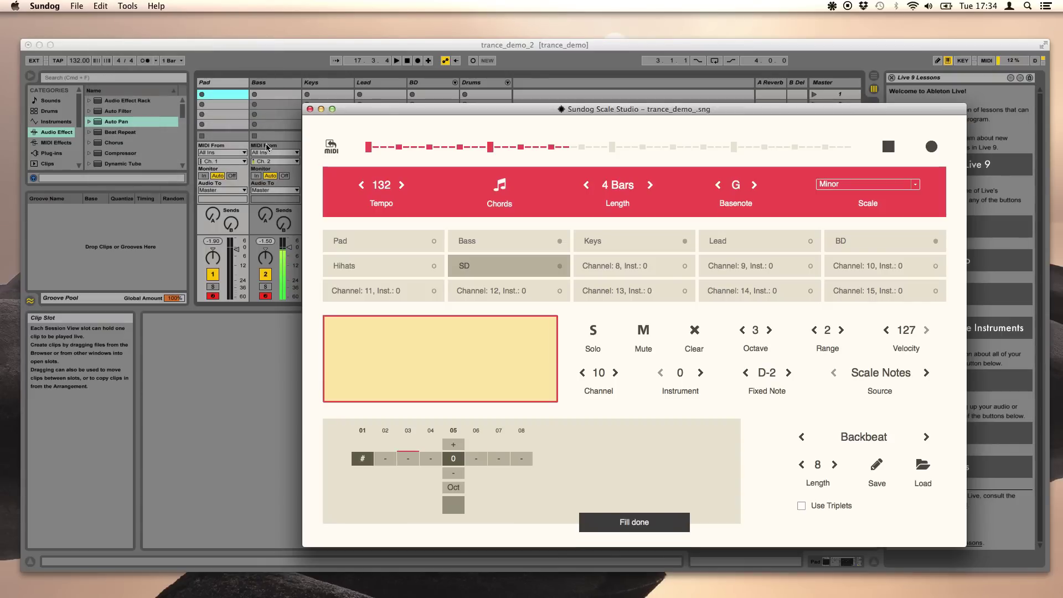
Fill the Hihats channel with hits on all four steps, step 01 turned down, then stop playback
{"action": "left_click", "coordinate": [384, 270]}
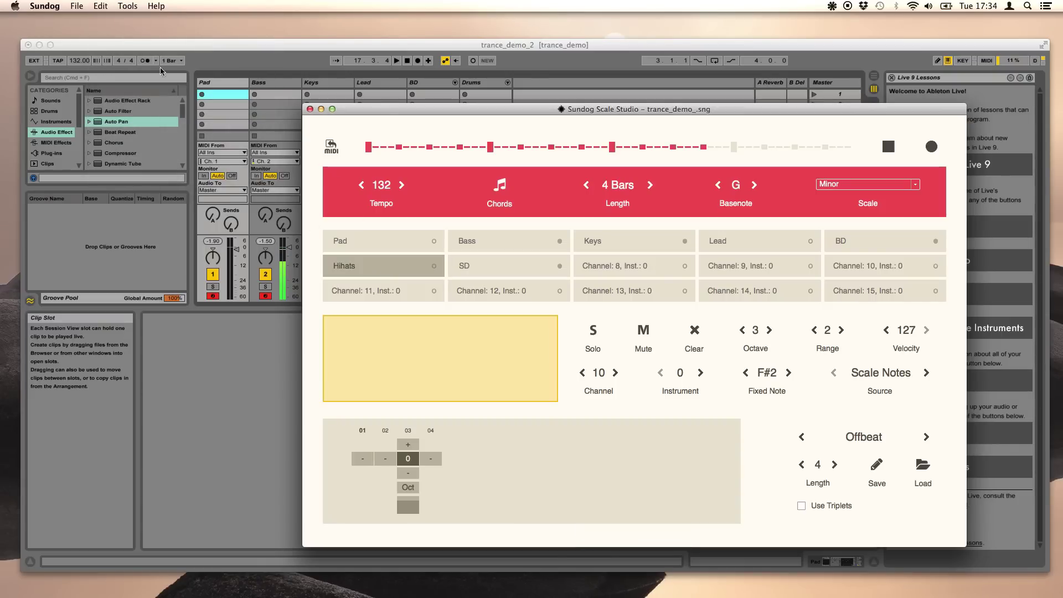
{"action": "left_click", "coordinate": [108, 6]}
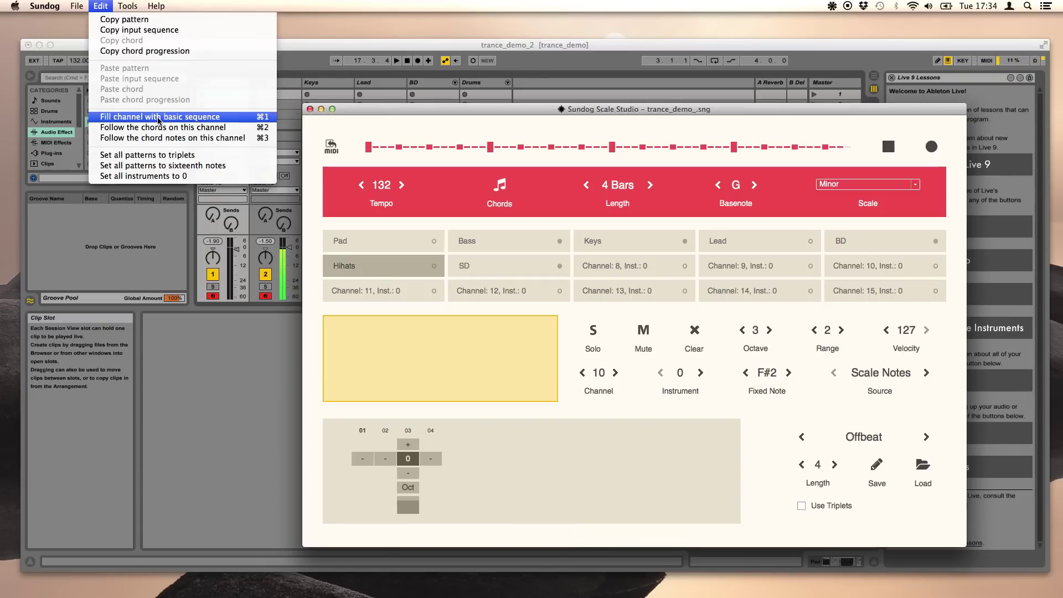
{"action": "left_click", "coordinate": [147, 117]}
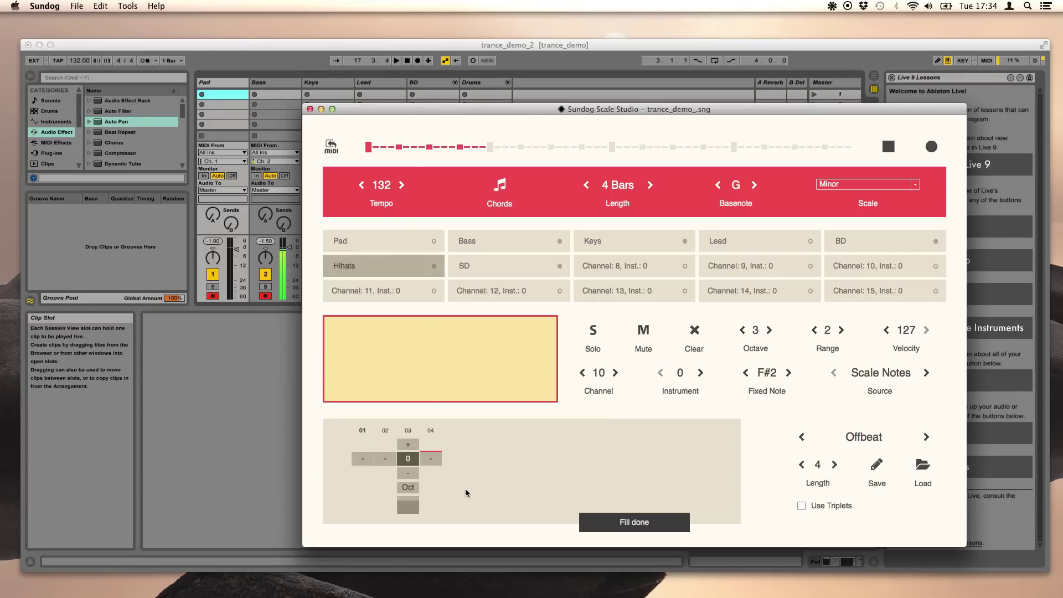
{"action": "left_click", "coordinate": [366, 459]}
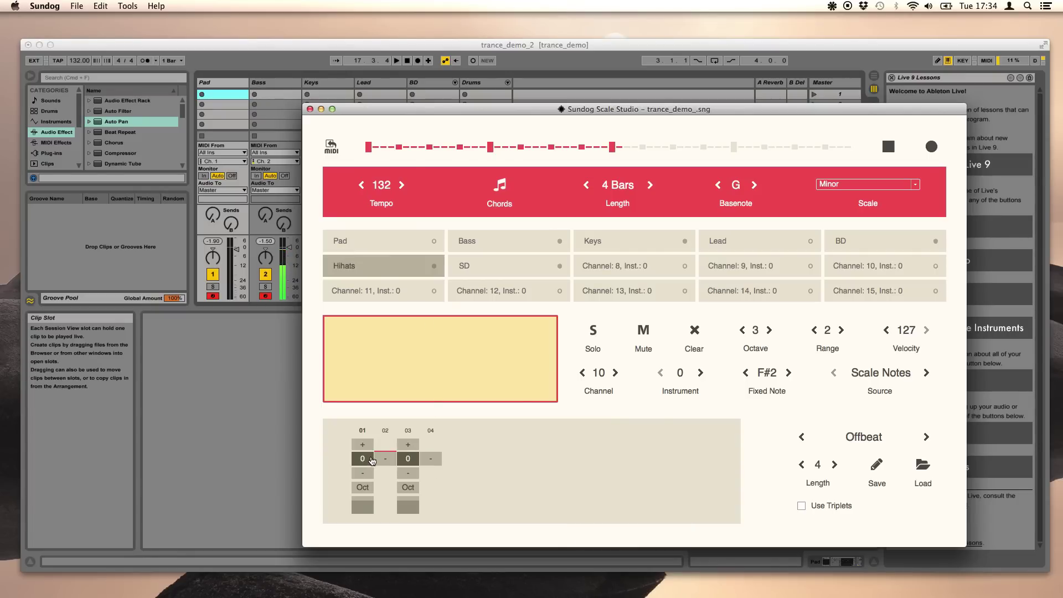
{"action": "left_click", "coordinate": [385, 459]}
{"action": "left_click", "coordinate": [431, 459]}
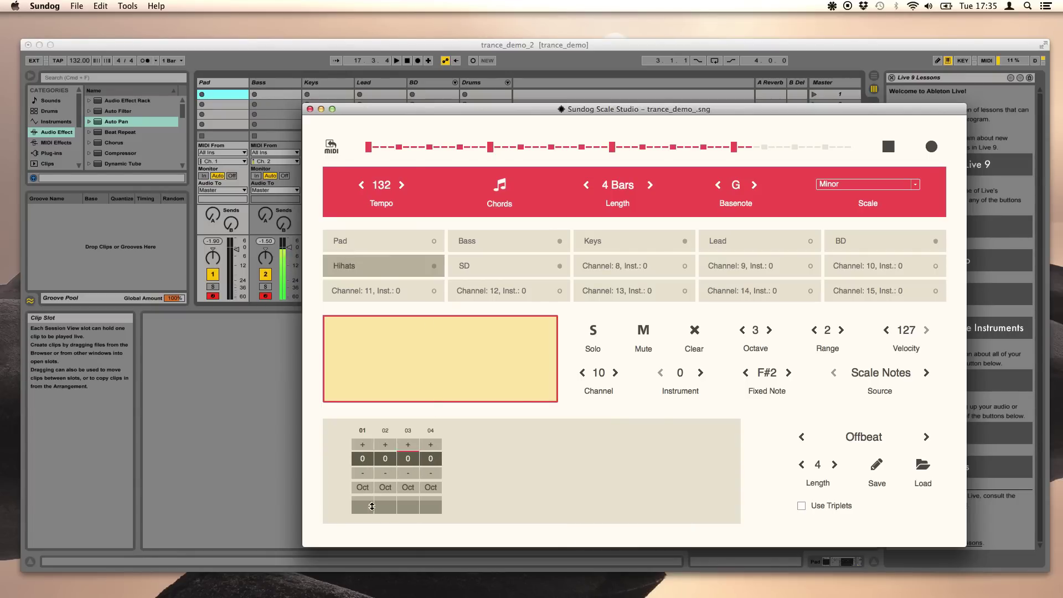
{"action": "left_click_drag", "start_coordinate": [366, 503], "coordinate": [429, 510]}
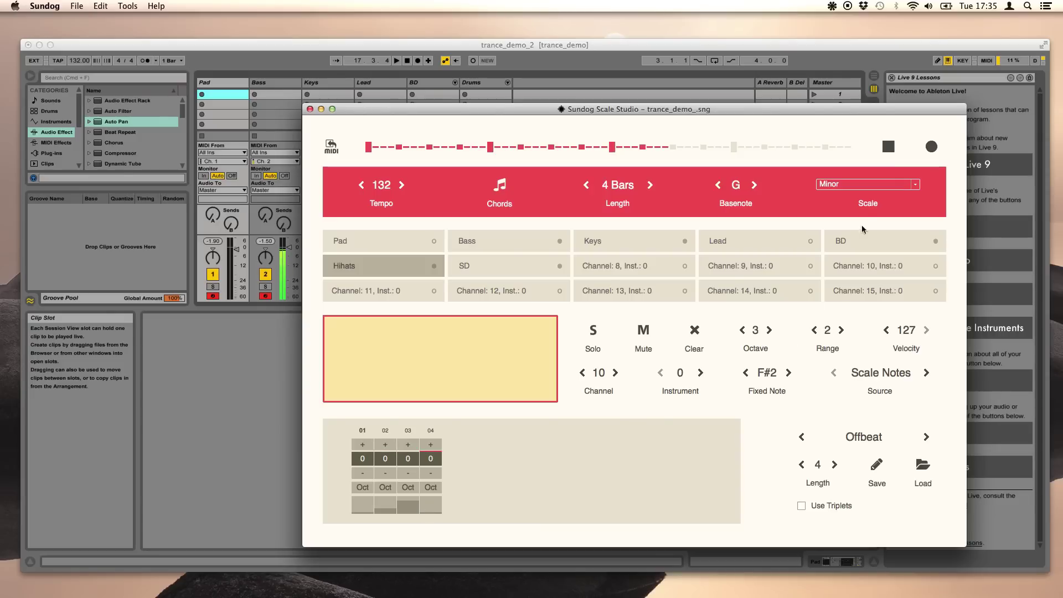
{"action": "left_click", "coordinate": [889, 147]}
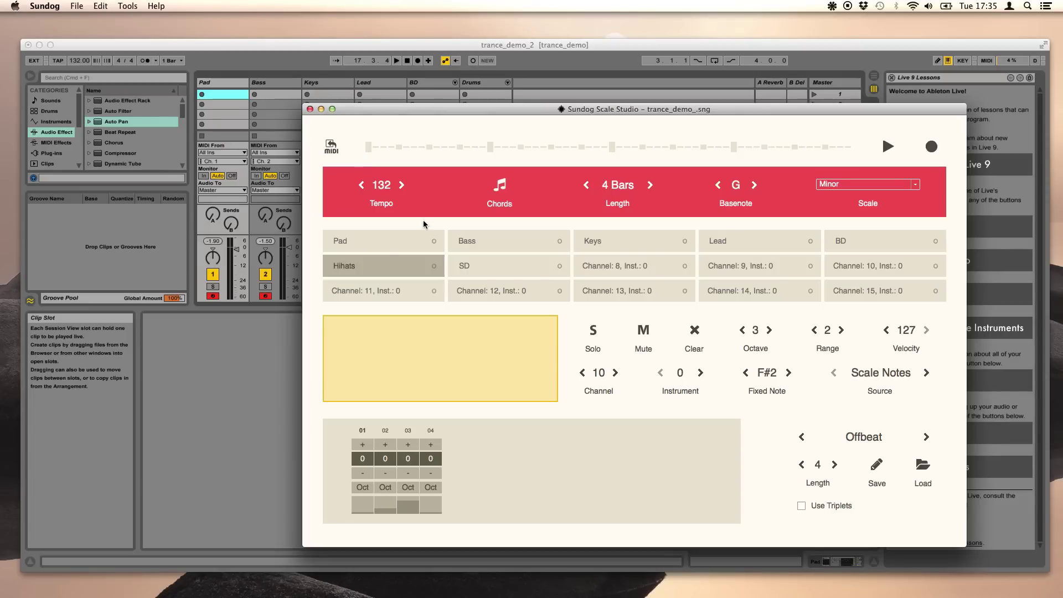
Set the Pad channel's source to Full Chords, auditioning the G-4 note and the chord
{"action": "left_click", "coordinate": [385, 247]}
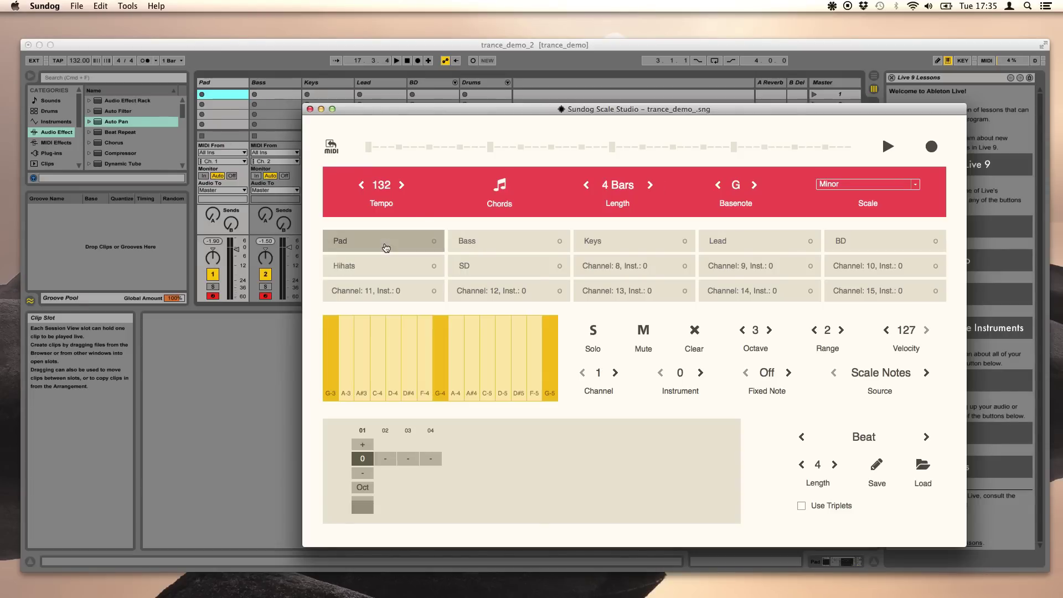
{"action": "left_click", "coordinate": [445, 346]}
{"action": "left_click", "coordinate": [925, 373]}
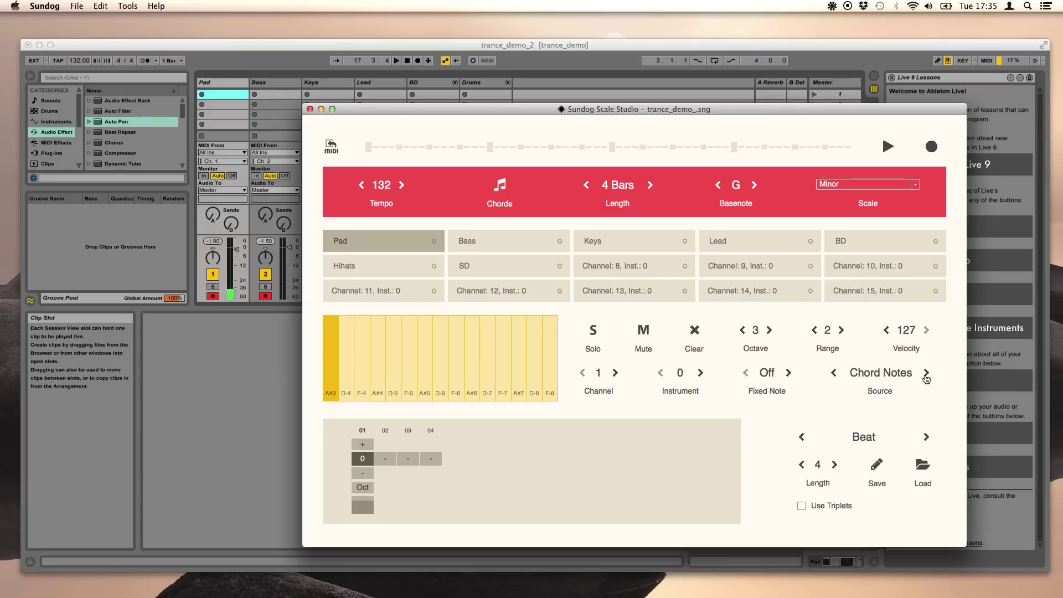
{"action": "left_click", "coordinate": [925, 376]}
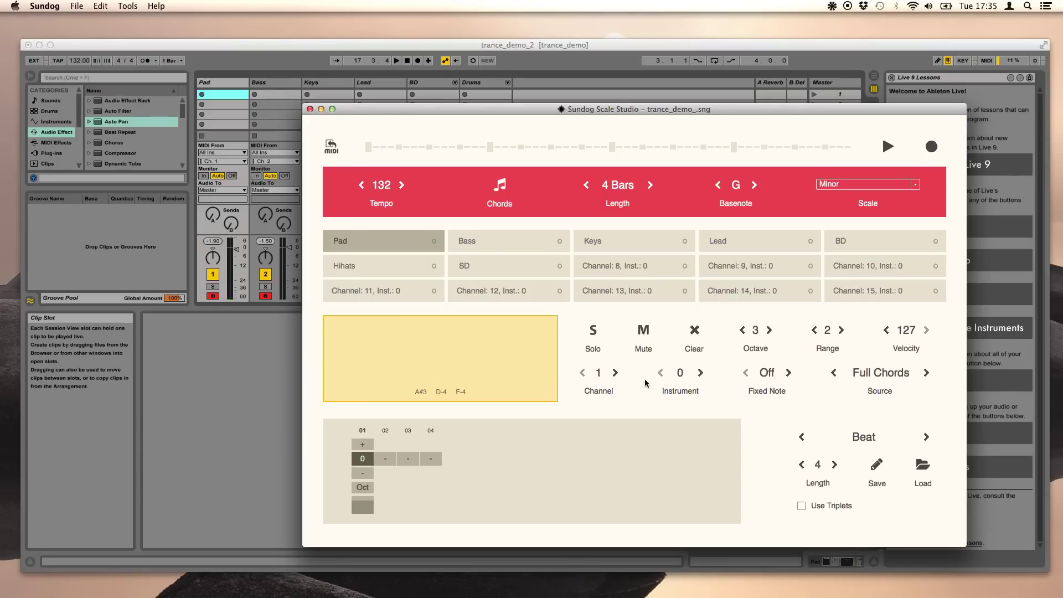
{"action": "left_click", "coordinate": [528, 352]}
Make the Pad channel follow the chords, then play the song and stop it
{"action": "left_click", "coordinate": [101, 6]}
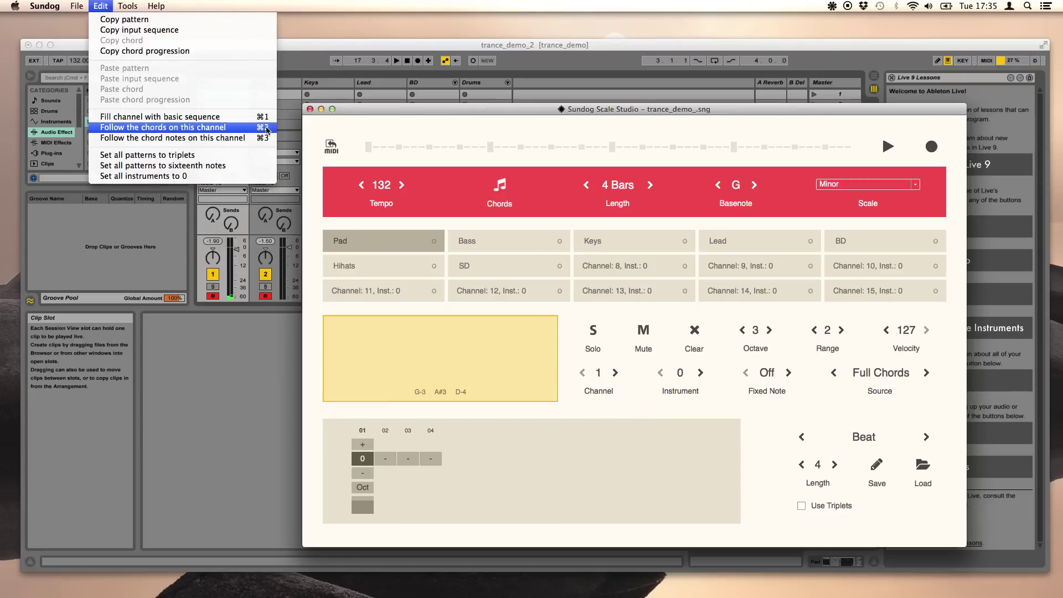
{"action": "left_click", "coordinate": [247, 130]}
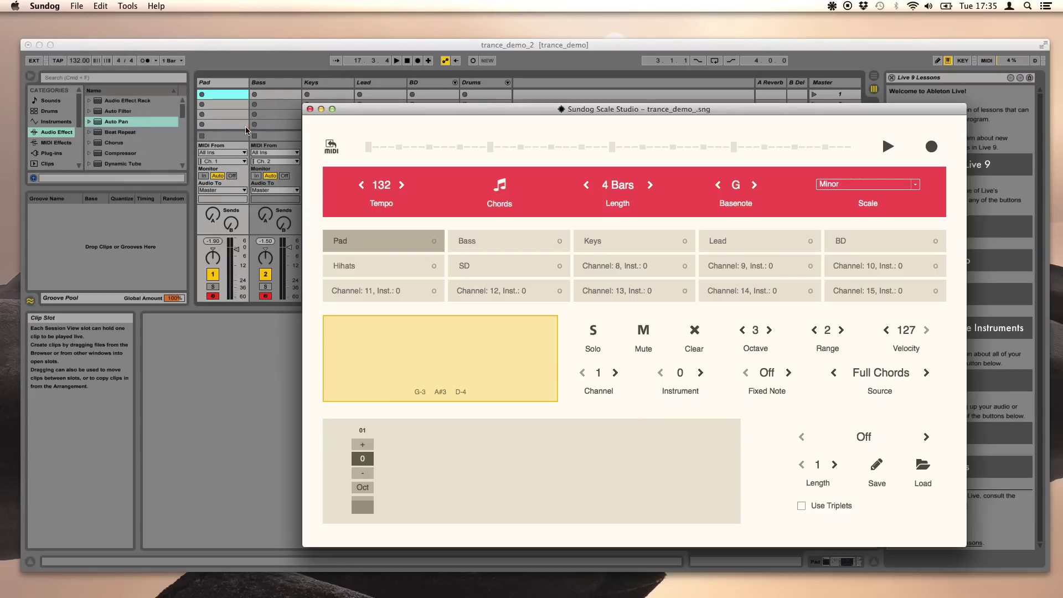
{"action": "left_click", "coordinate": [887, 148]}
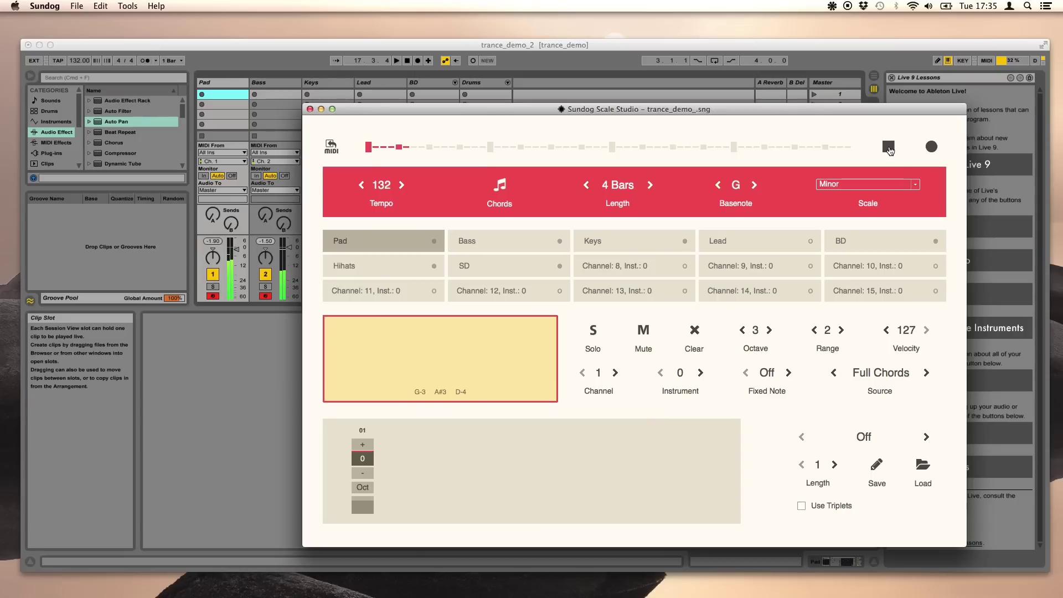
{"action": "left_click", "coordinate": [888, 149]}
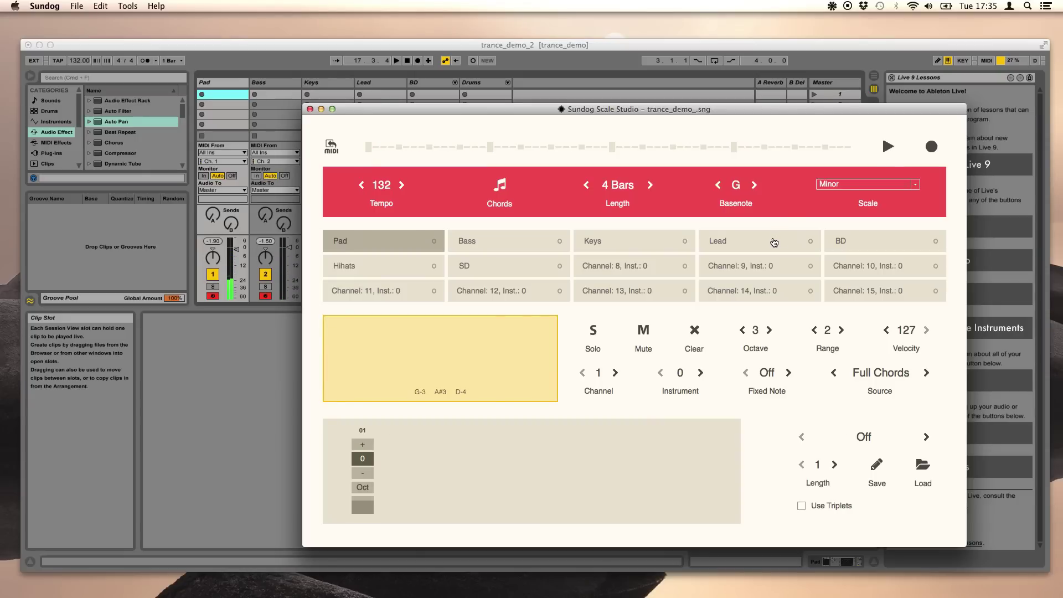
Show the Lead channel's 8-step Scale Notes pattern and stop playback
{"action": "left_click", "coordinate": [773, 243]}
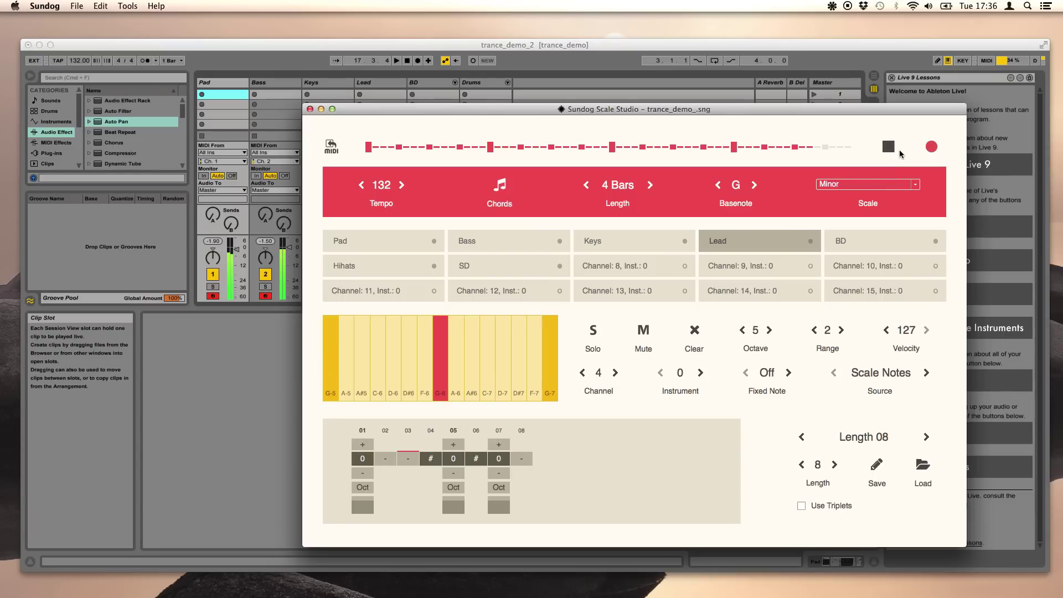
{"action": "left_click", "coordinate": [889, 149]}
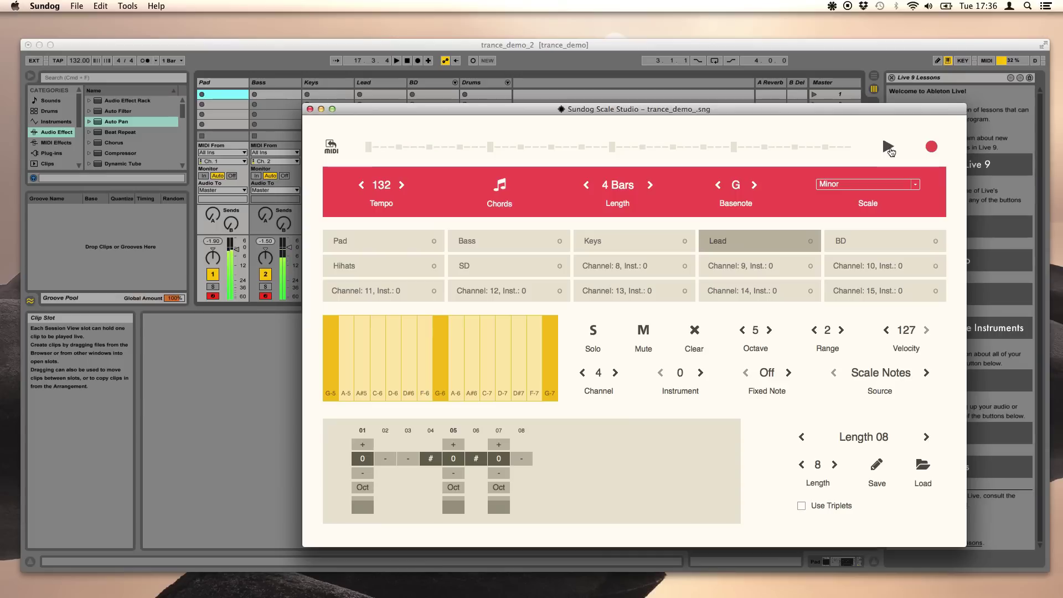